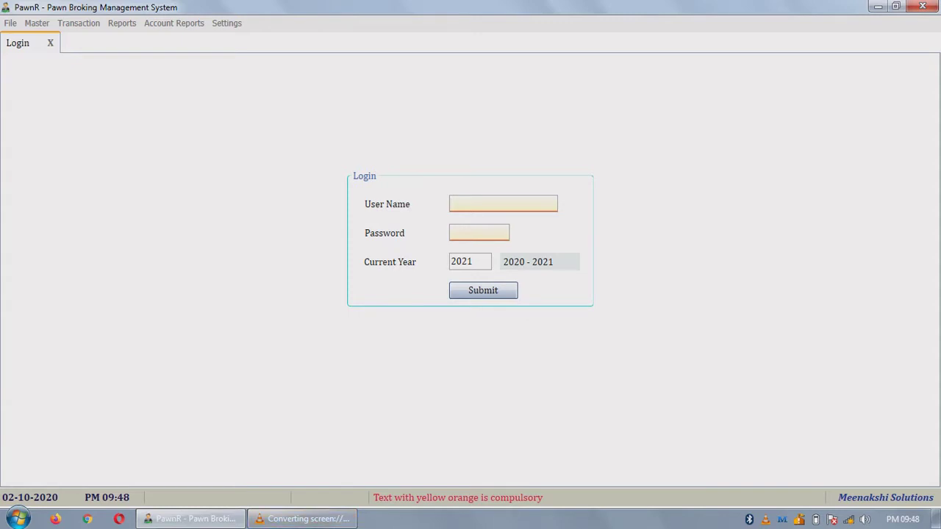
Step: Log in with the ADMIN user name and its password for year 2021
{"action": "type", "text": "ADMIN"}
{"action": "key", "text": "Return"}
{"action": "type", "text": "admin"}
{"action": "key", "text": "Return"}
{"action": "key", "text": "Return"}
{"action": "key", "text": "Return"}
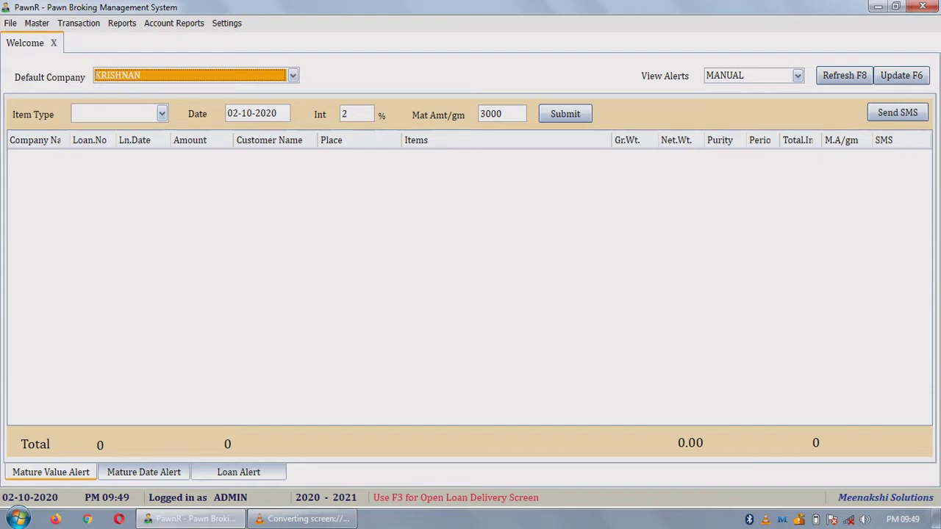
{"action": "key", "text": "alt+m"}
Step: Load KRISHNAN's company record (ID 2) into the Company form from the View All list
{"action": "key", "text": "Escape"}
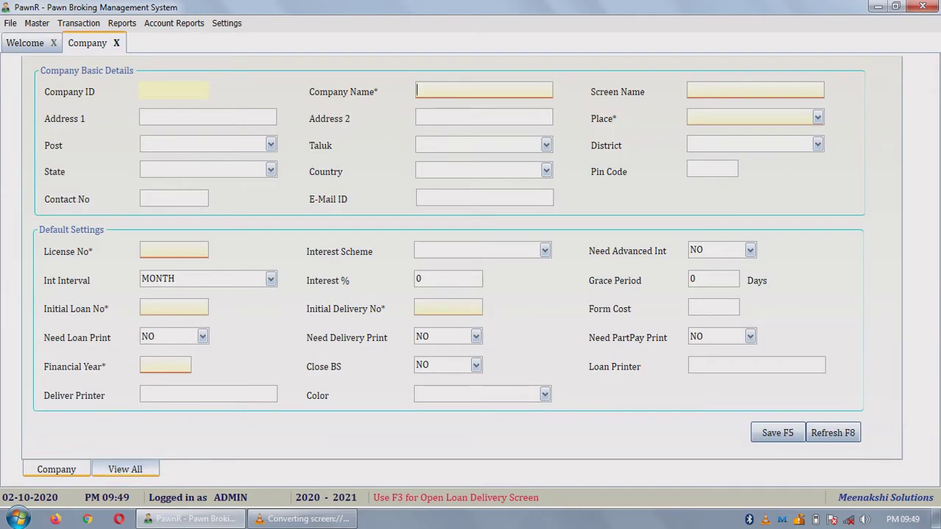
{"action": "key", "text": "ctrl+Tab"}
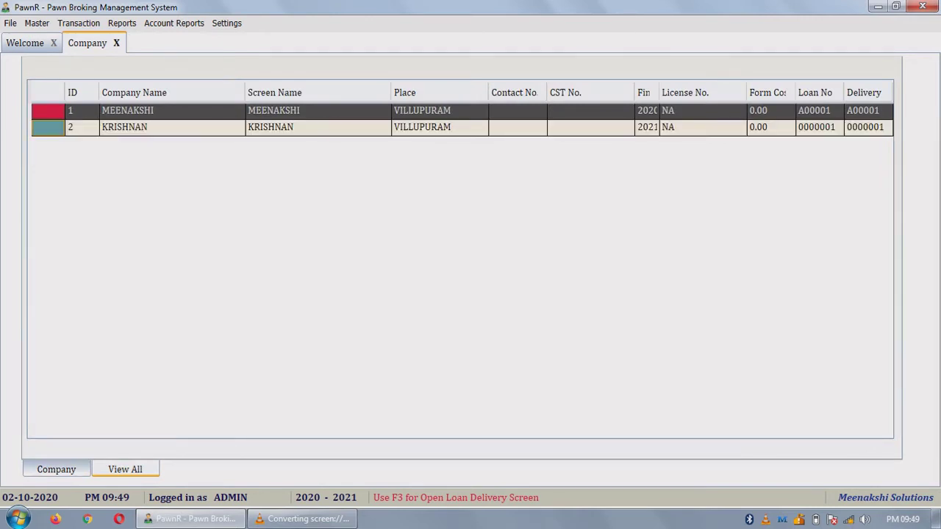
{"action": "key", "text": "ctrl+Tab"}
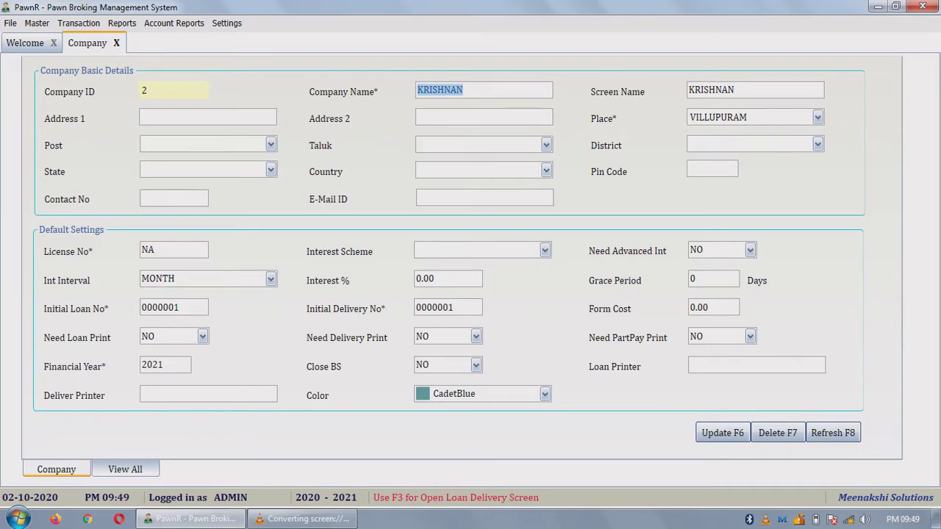
{"action": "left_click", "coordinate": [271, 279]}
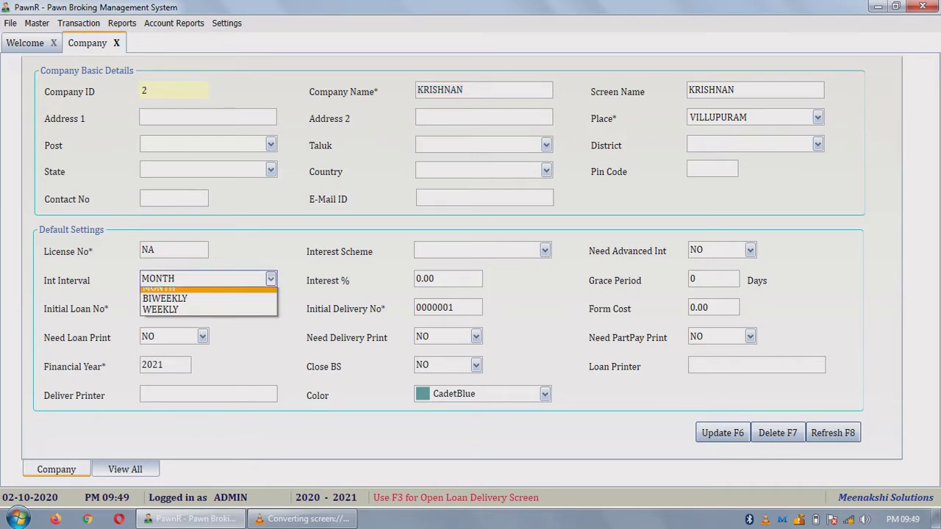
{"action": "key", "text": "Up"}
{"action": "key", "text": "Up"}
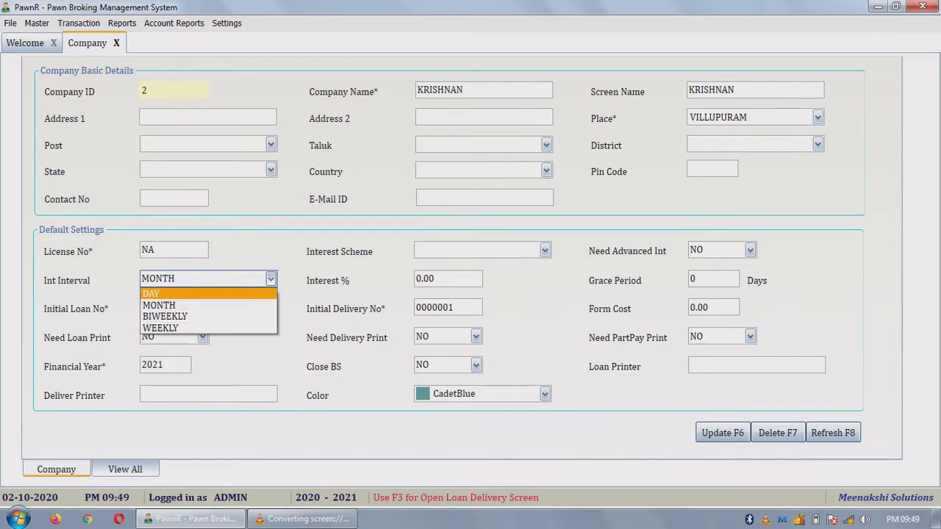
{"action": "key", "text": "Down"}
{"action": "key", "text": "Up"}
{"action": "key", "text": "Escape"}
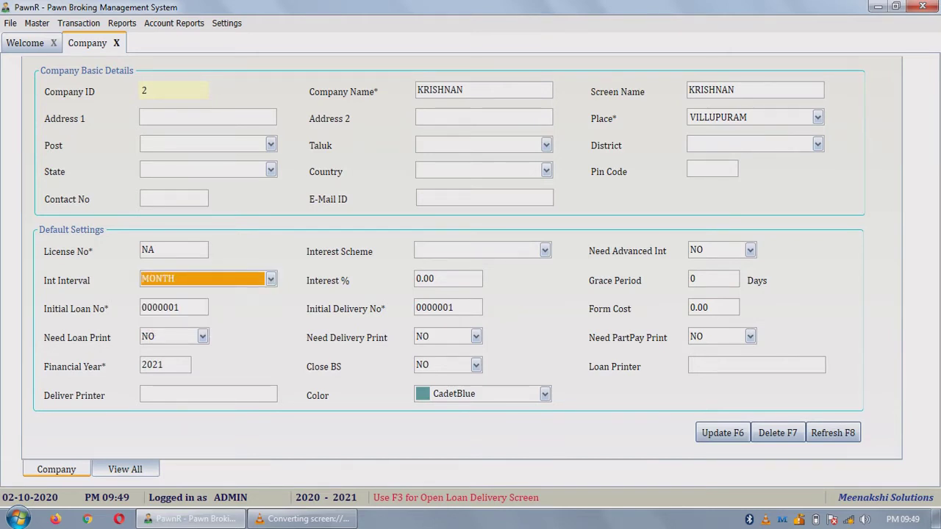
{"action": "key", "text": "Tab"}
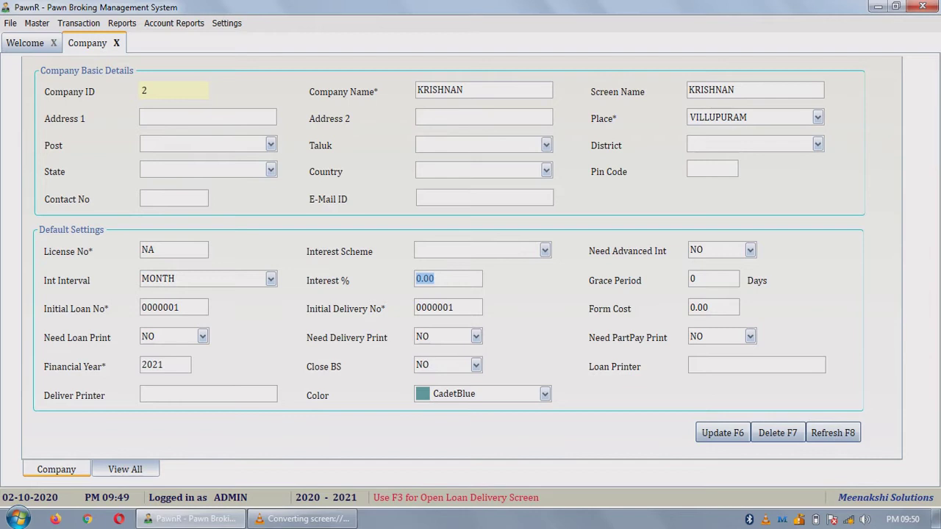
{"action": "key", "text": "Tab"}
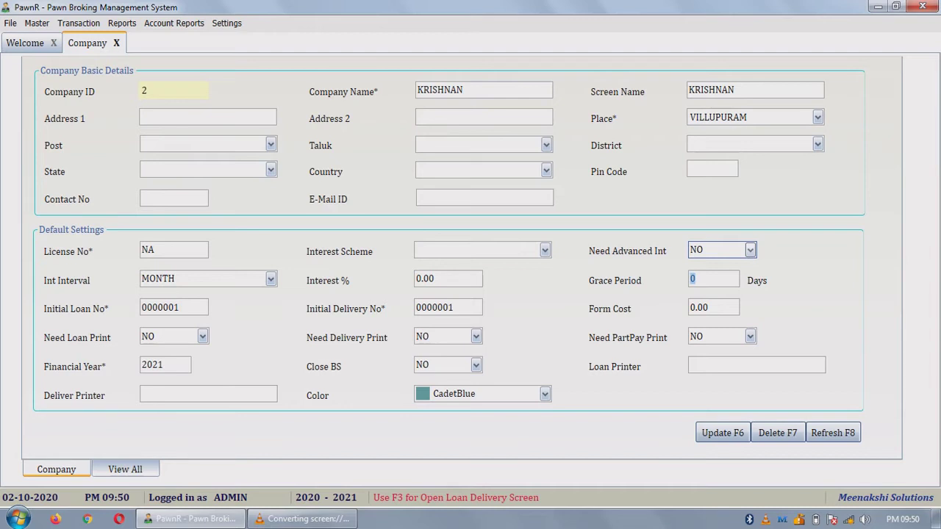
{"action": "left_click", "coordinate": [750, 250]}
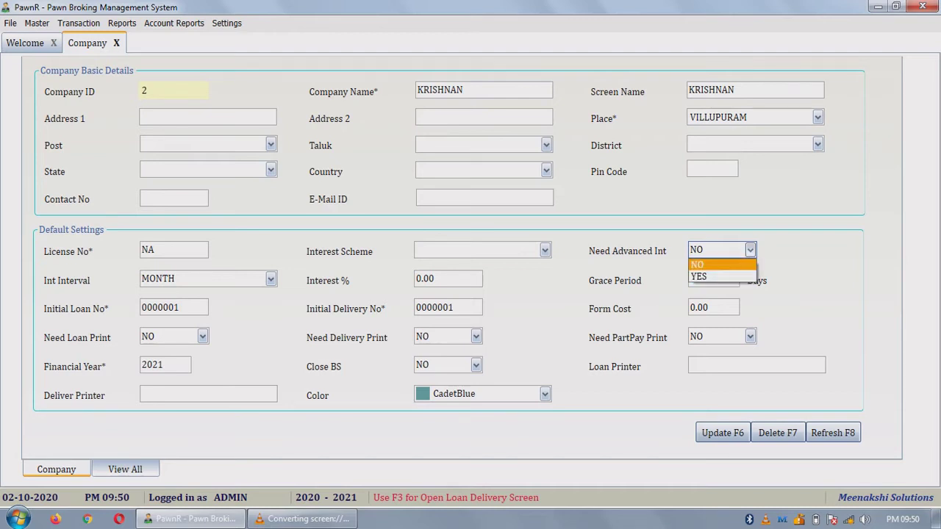
{"action": "key", "text": "Escape"}
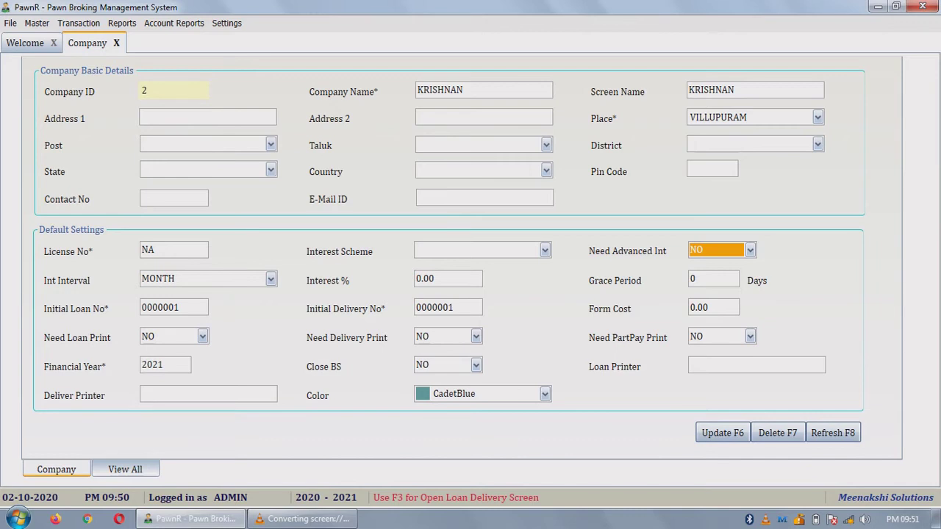
{"action": "key", "text": "alt+m"}
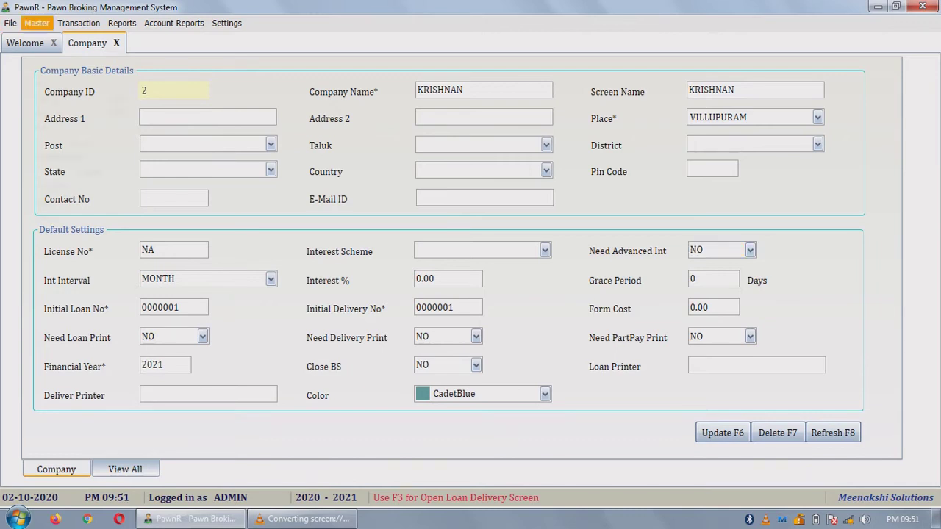
Step: Create interest scheme MONHTLY with MONTH interval, advanced interest YES and 1-day grace, then save
{"action": "key", "text": "Down"}
{"action": "key", "text": "Down"}
{"action": "key", "text": "Down"}
{"action": "key", "text": "Down"}
{"action": "key", "text": "Down"}
{"action": "key", "text": "Down"}
{"action": "key", "text": "Down"}
{"action": "key", "text": "Down"}
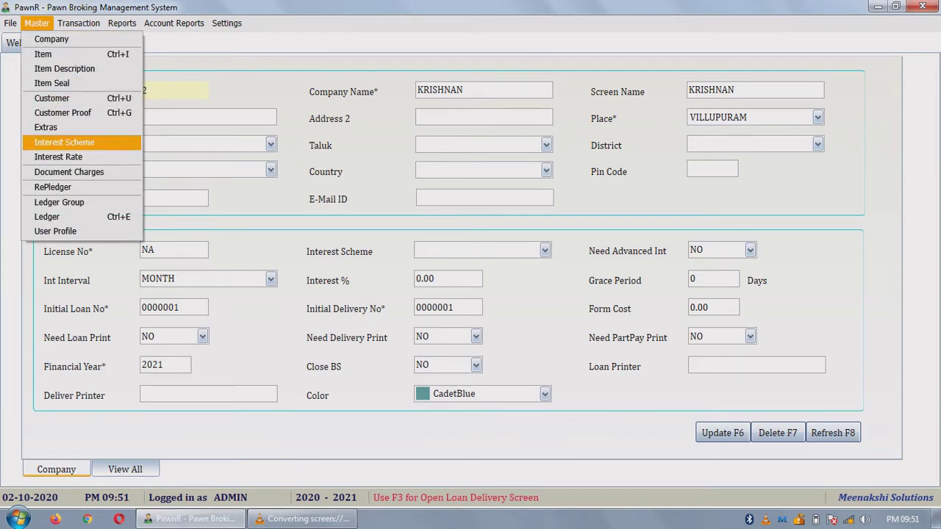
{"action": "key", "text": "Return"}
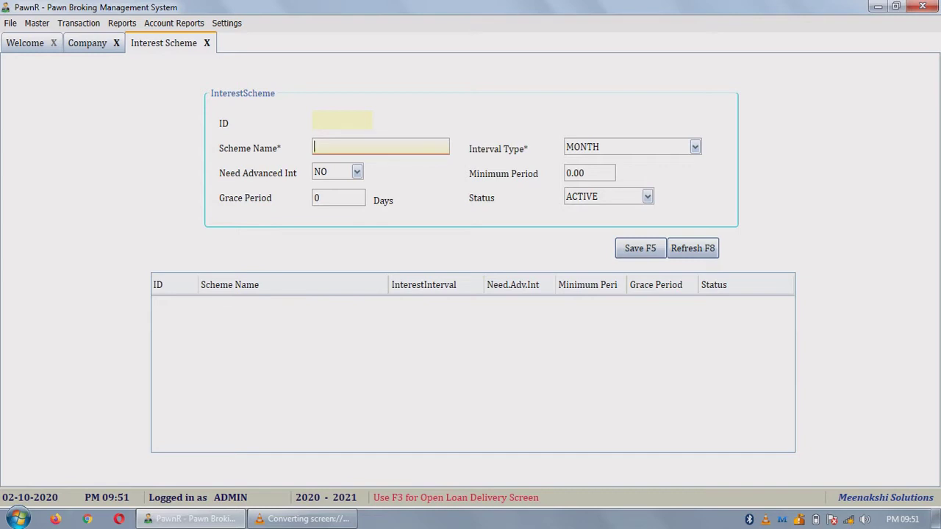
{"action": "type", "text": "MONHTLY"}
{"action": "key", "text": "Tab"}
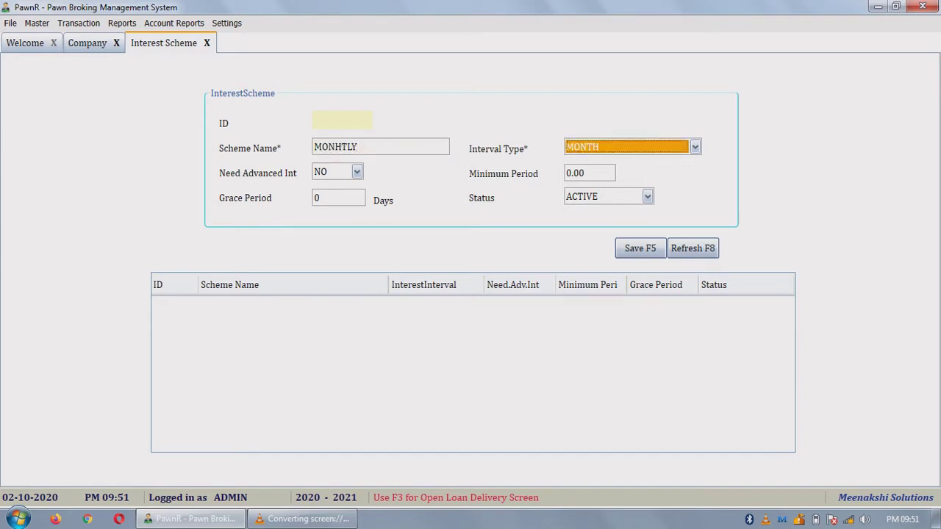
{"action": "key", "text": "Tab"}
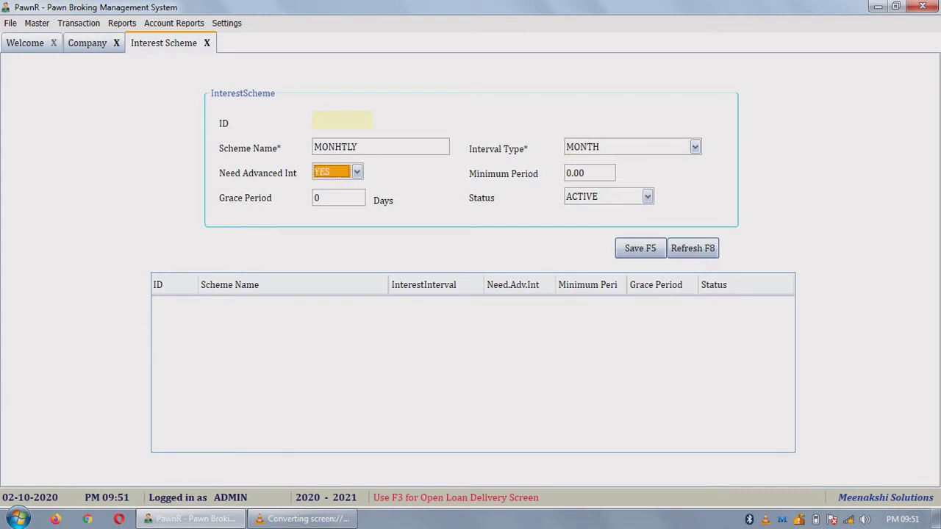
{"action": "left_click", "coordinate": [590, 173]}
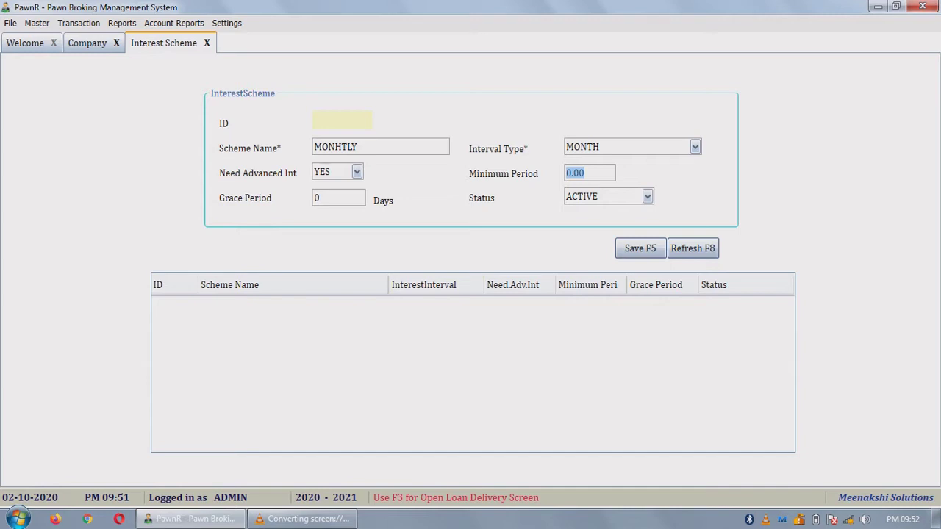
{"action": "left_click", "coordinate": [338, 198]}
{"action": "type", "text": "1"}
{"action": "key", "text": "Tab"}
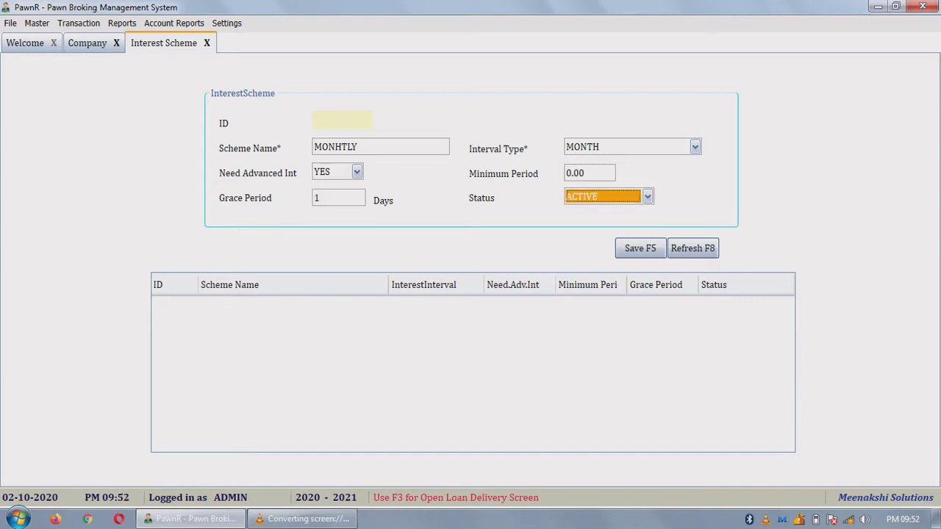
{"action": "key", "text": "Tab"}
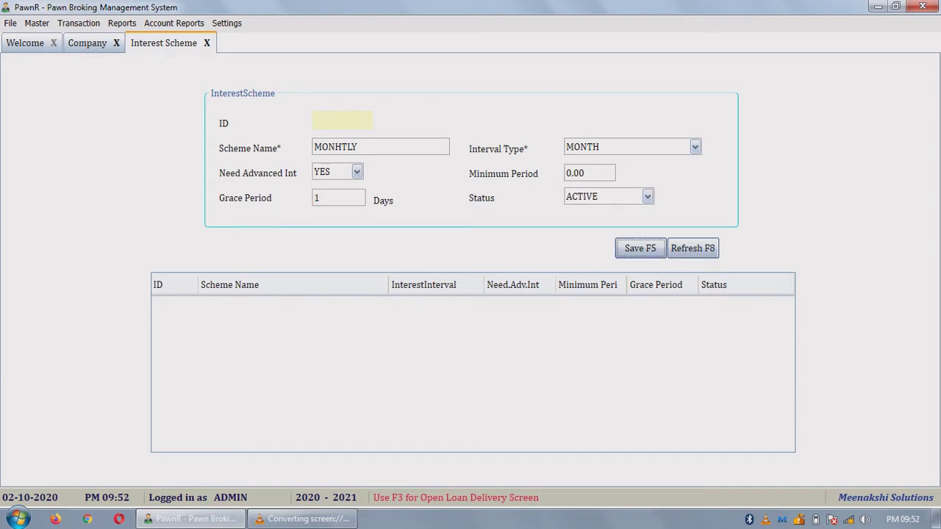
{"action": "key", "text": "Return"}
{"action": "key", "text": "Return"}
{"action": "key", "text": "Return"}
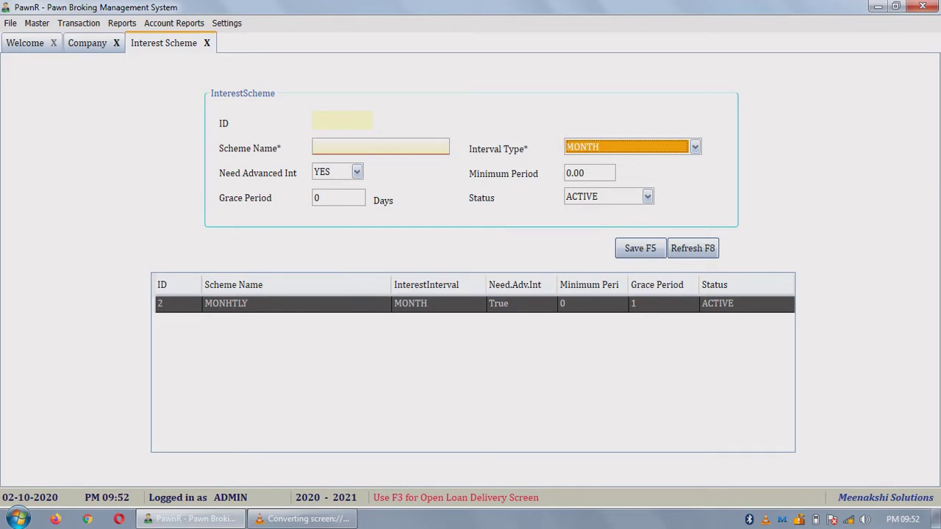
Step: Set a MONHTLY interest rate for GOLD covering amounts 0.00 to 5,000.00
{"action": "key", "text": "alt+m"}
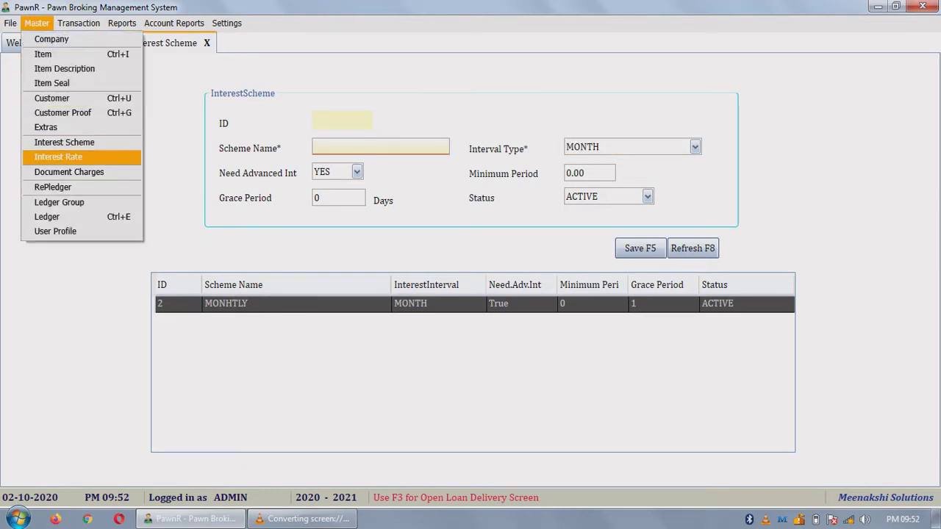
{"action": "key", "text": "Return"}
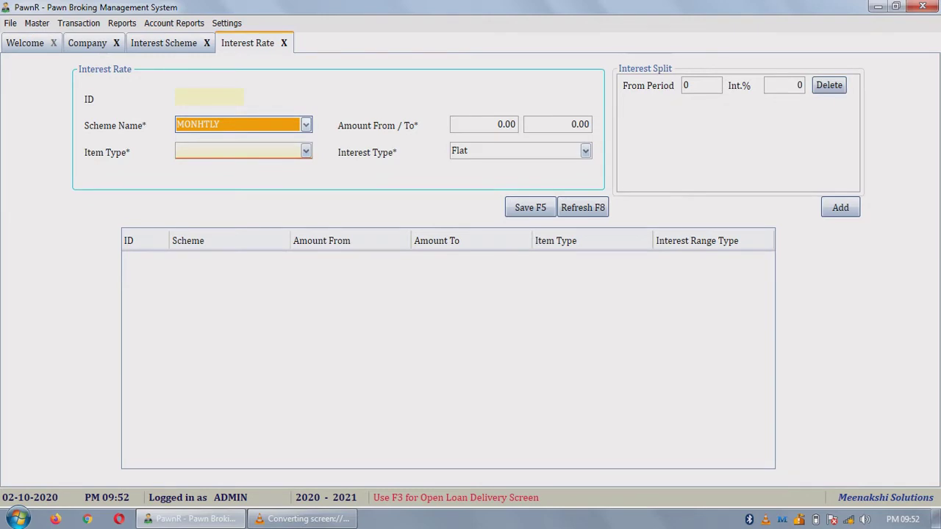
{"action": "left_click", "coordinate": [506, 125]}
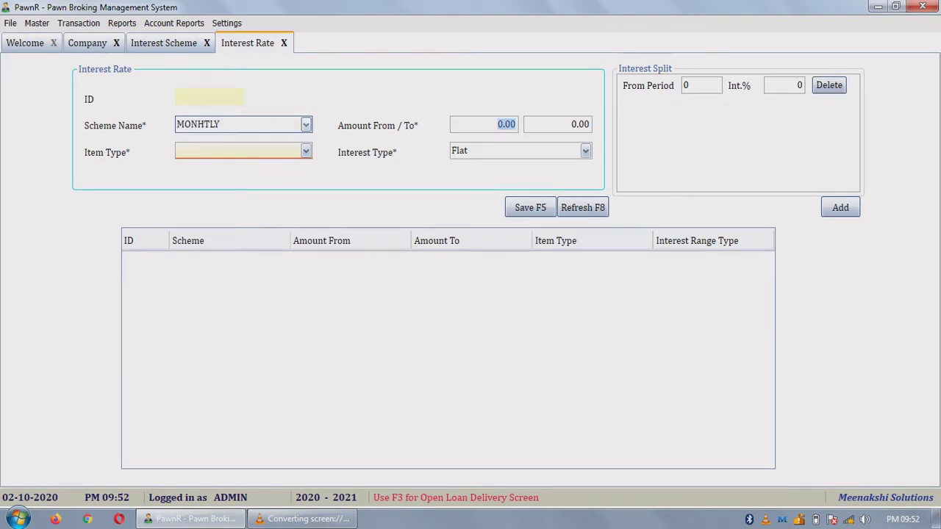
{"action": "left_click", "coordinate": [581, 125]}
{"action": "type", "text": "5000"}
{"action": "key", "text": "Return"}
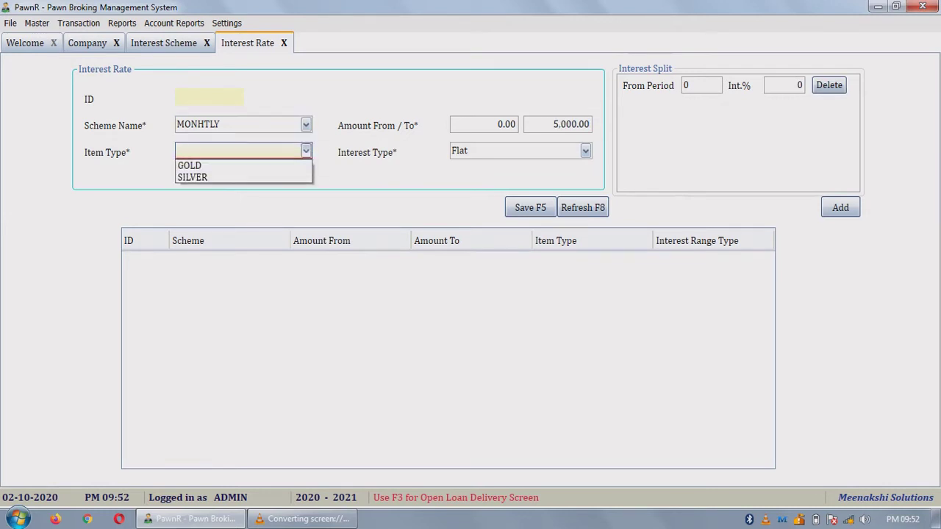
{"action": "key", "text": "Down"}
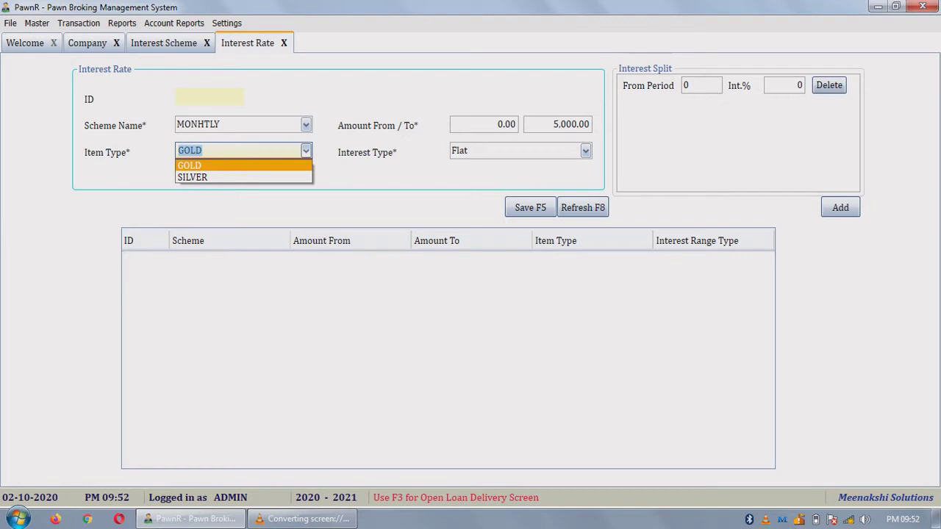
{"action": "key", "text": "Return"}
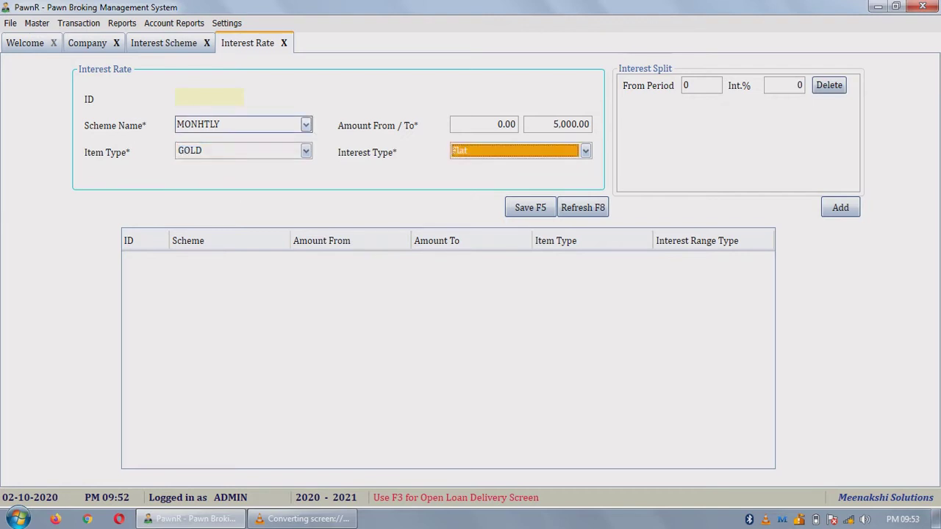
Step: Change the interest type from Flat to Incremental
{"action": "key", "text": "alt+Down"}
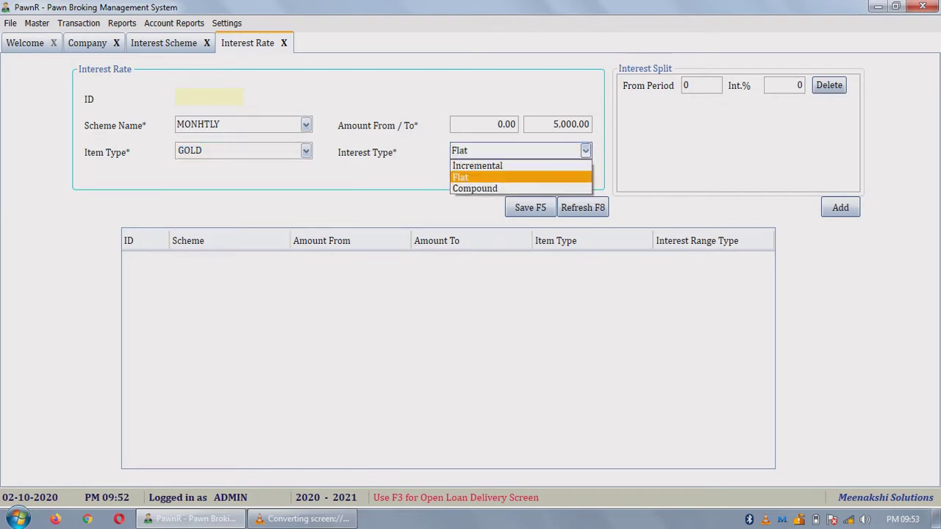
{"action": "key", "text": "Up"}
{"action": "key", "text": "Down"}
{"action": "key", "text": "Down"}
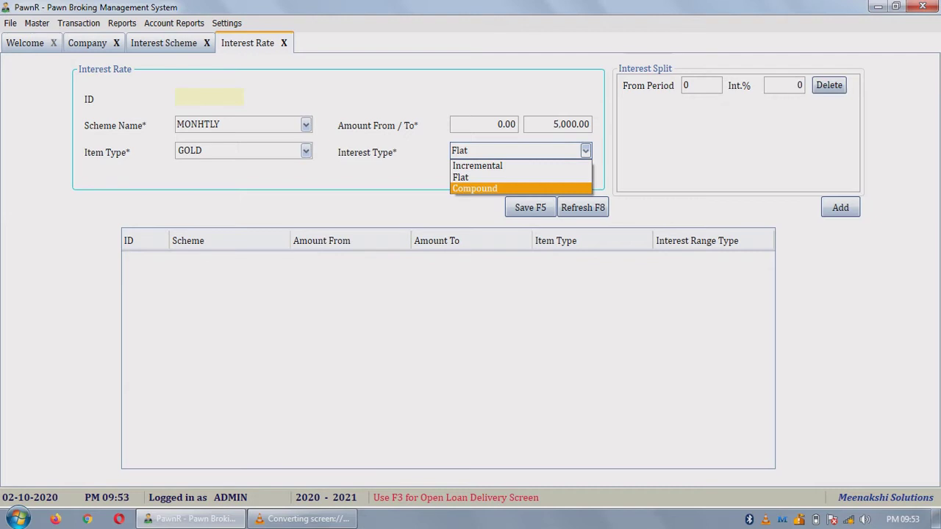
{"action": "key", "text": "Up"}
{"action": "key", "text": "Up"}
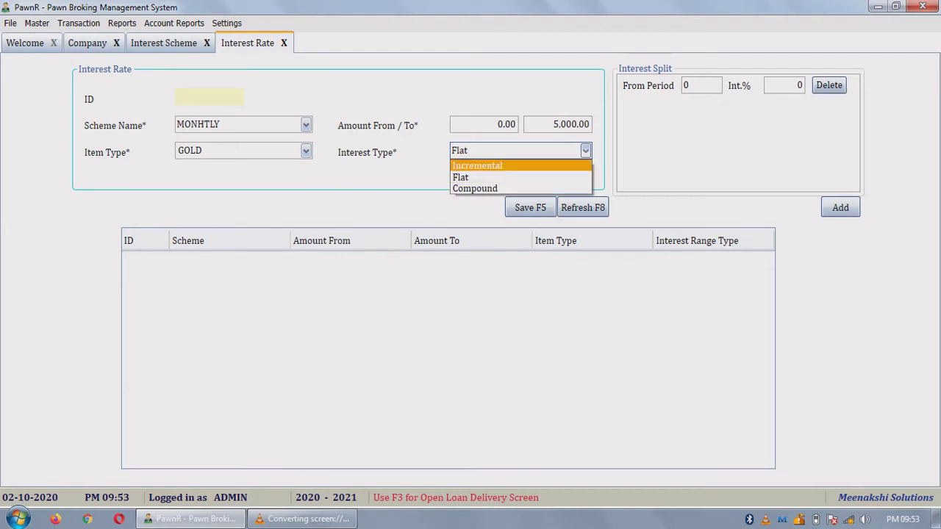
{"action": "key", "text": "Return"}
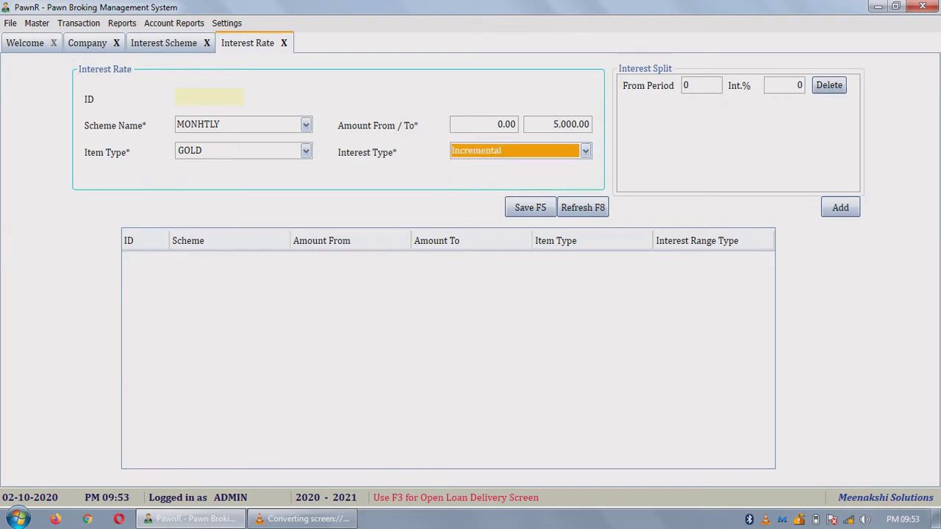
Step: Enter interest splits of 1.5% from period 0 and 2.0% from period 4
{"action": "key", "text": "Tab"}
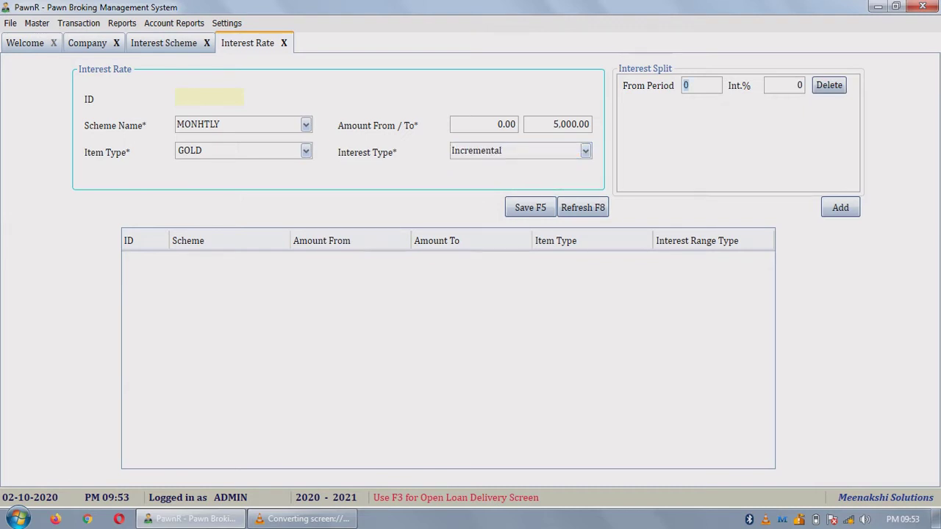
{"action": "key", "text": "Tab"}
{"action": "type", "text": "1.5"}
{"action": "key", "text": "Tab"}
{"action": "key", "text": "Return"}
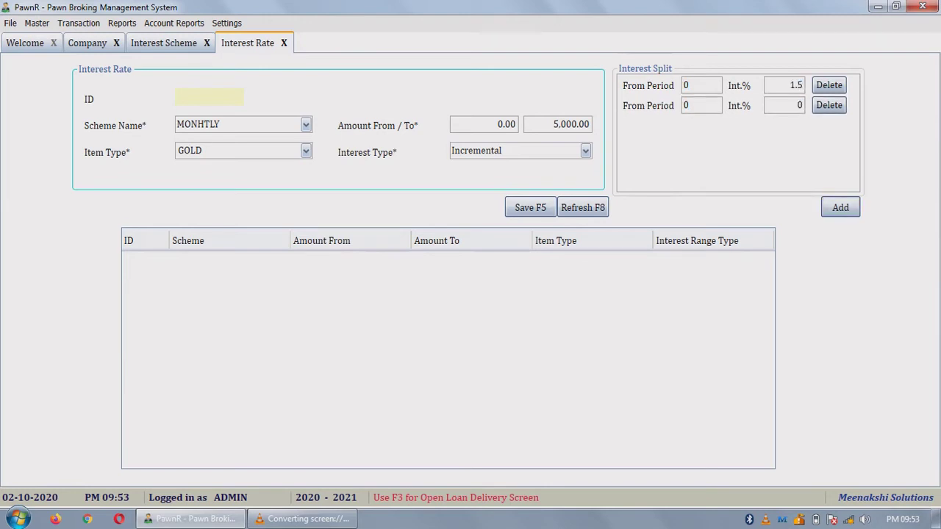
{"action": "type", "text": "4"}
{"action": "key", "text": "Tab"}
{"action": "type", "text": "2.0"}
{"action": "key", "text": "Tab"}
Step: Remove the three surplus empty split rows
{"action": "key", "text": "space"}
{"action": "key", "text": "space"}
{"action": "key", "text": "space"}
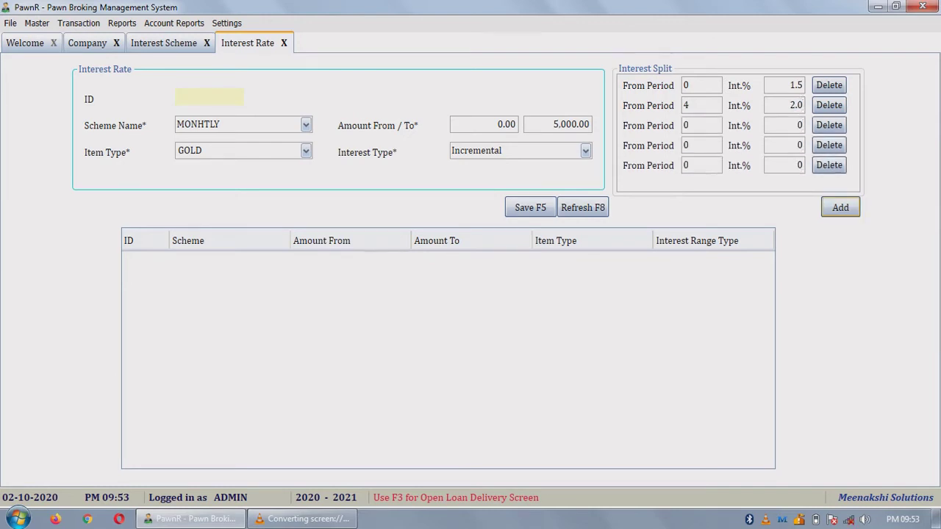
{"action": "key", "text": "space"}
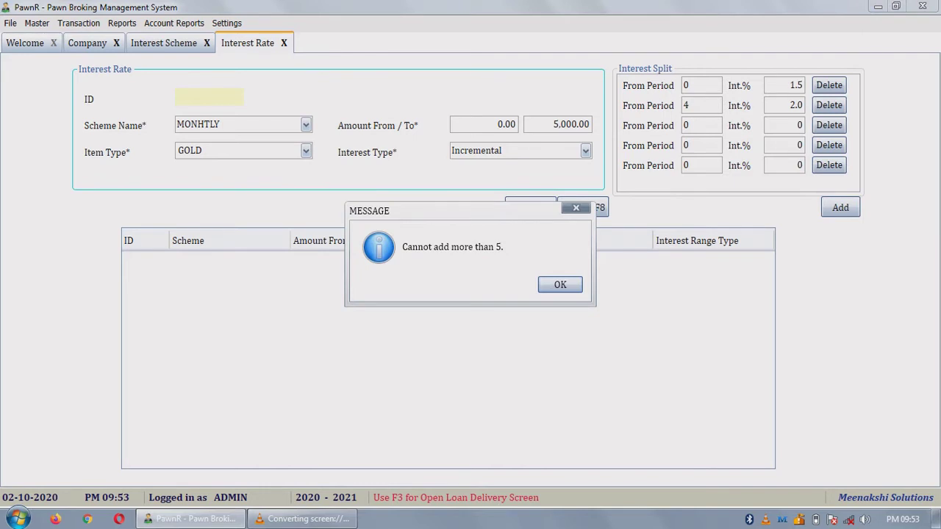
{"action": "key", "text": "Return"}
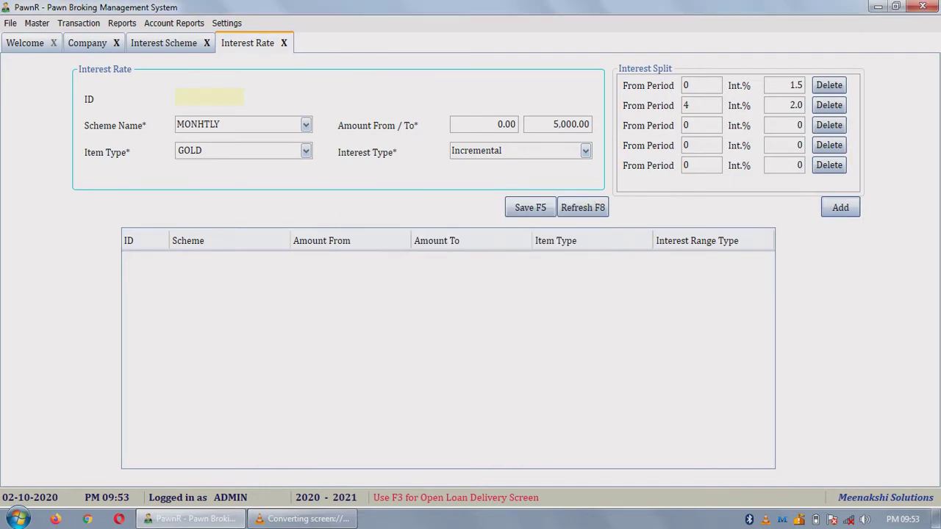
{"action": "key", "text": "shift+Tab"}
{"action": "key", "text": "space"}
{"action": "key", "text": "shift+Tab"}
{"action": "key", "text": "space"}
{"action": "key", "text": "shift+Tab"}
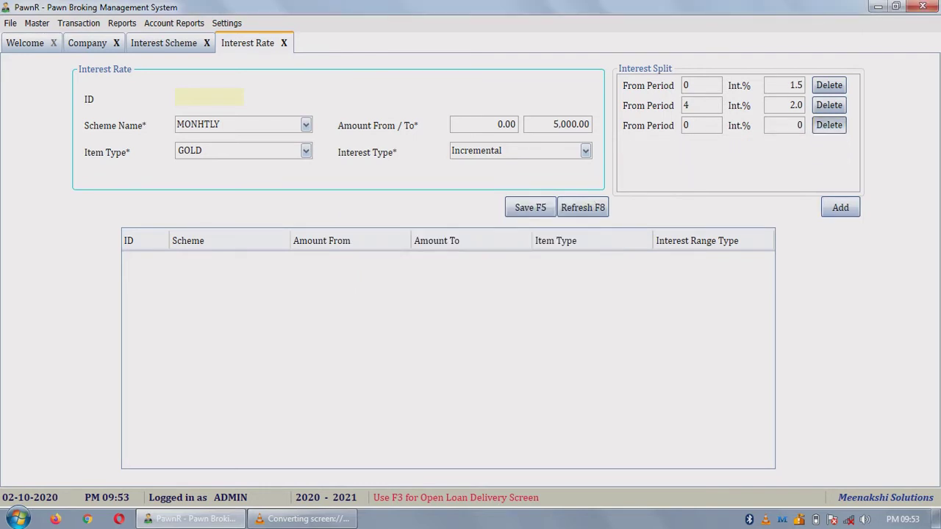
{"action": "key", "text": "space"}
{"action": "key", "text": "shift+Tab"}
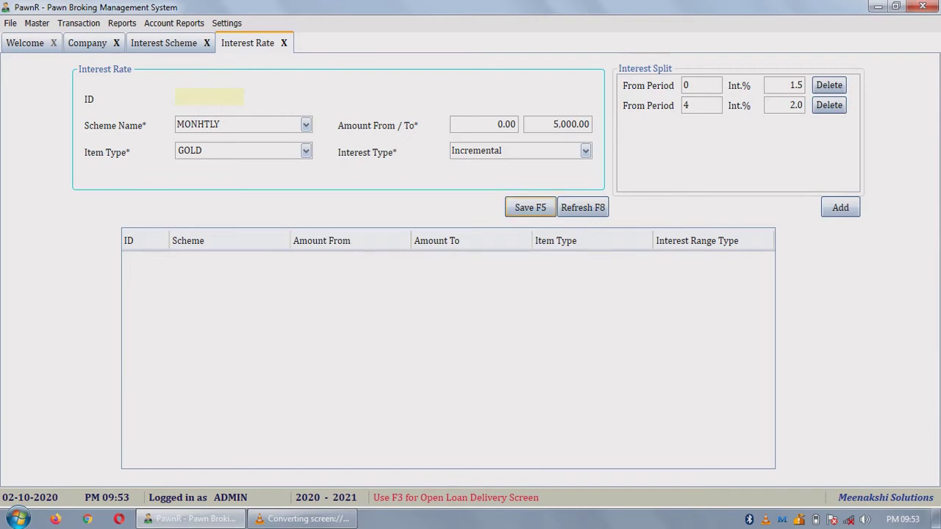
{"action": "key", "text": "Tab"}
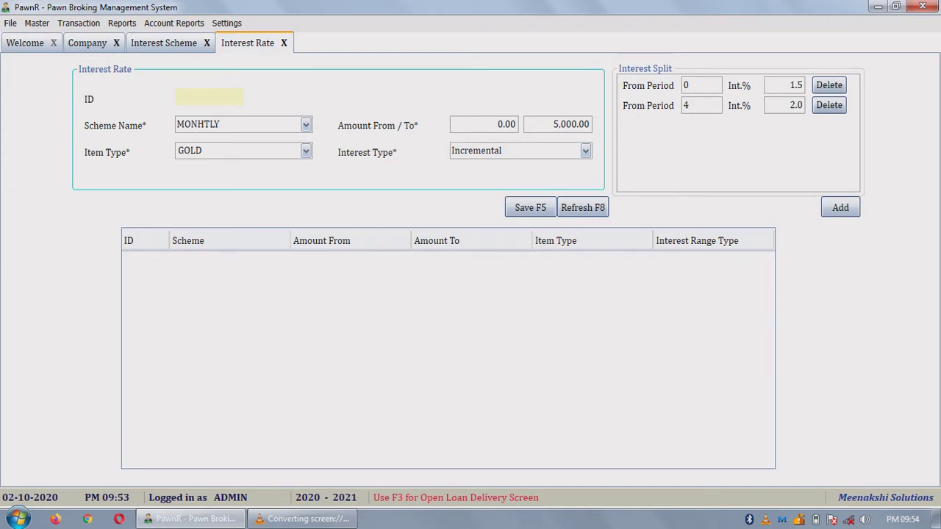
Step: Keep Incremental as the interest type and save the interest rate record
{"action": "key", "text": "alt+Down"}
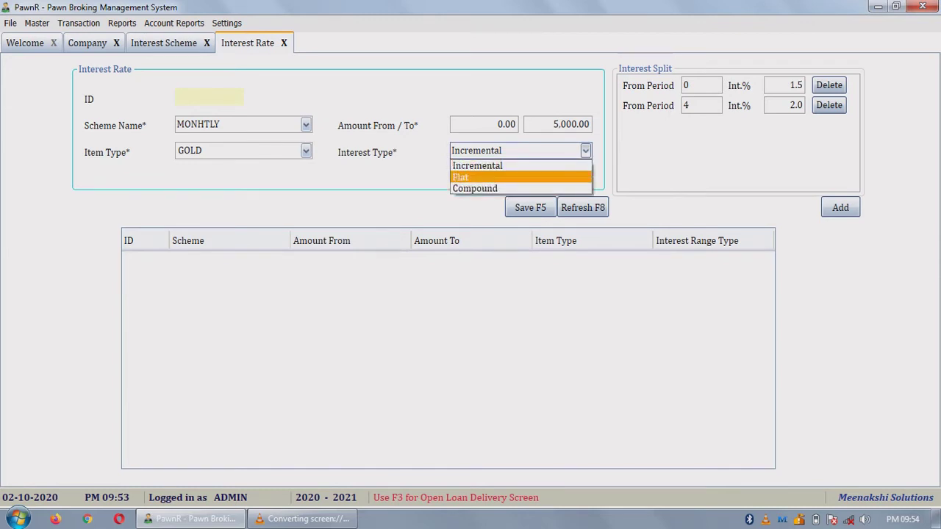
{"action": "key", "text": "Up"}
{"action": "key", "text": "Down"}
{"action": "key", "text": "Up"}
{"action": "key", "text": "Return"}
{"action": "key", "text": "F5"}
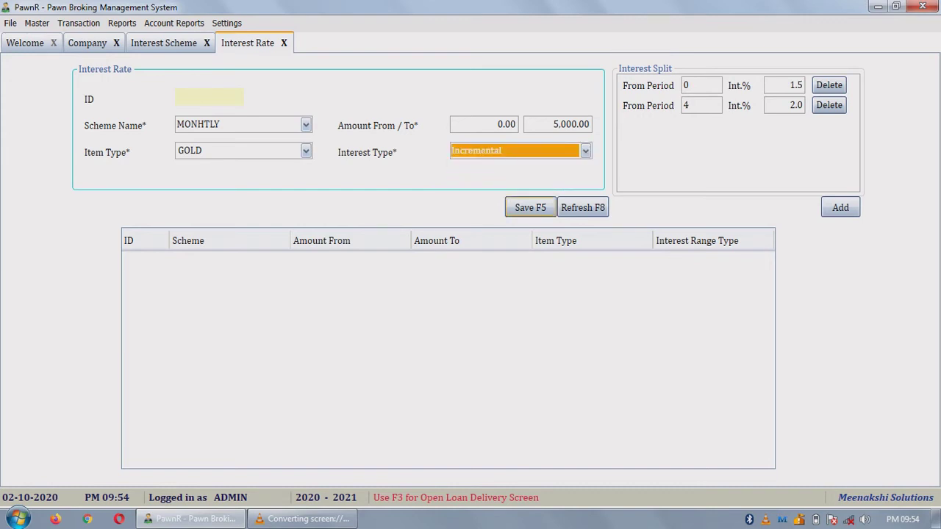
Step: Confirm saving the MONHTLY gold rate as record ID 4 and dismiss the success message
{"action": "key", "text": "Return"}
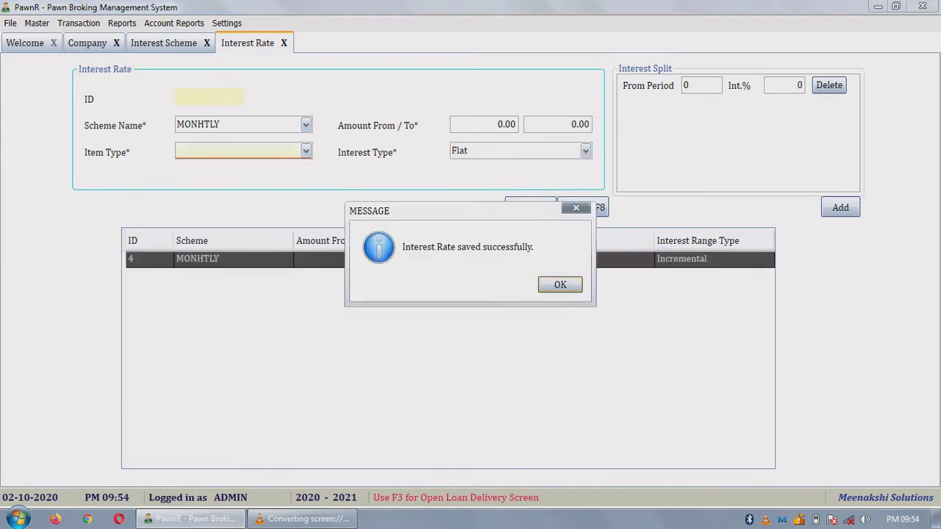
{"action": "key", "text": "Return"}
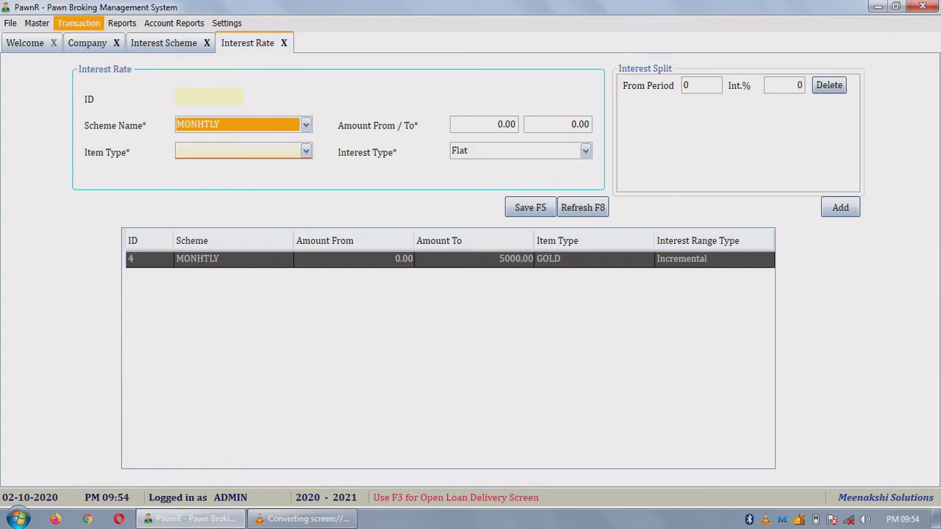
{"action": "left_click", "coordinate": [79, 23]}
{"action": "left_click", "coordinate": [95, 38]}
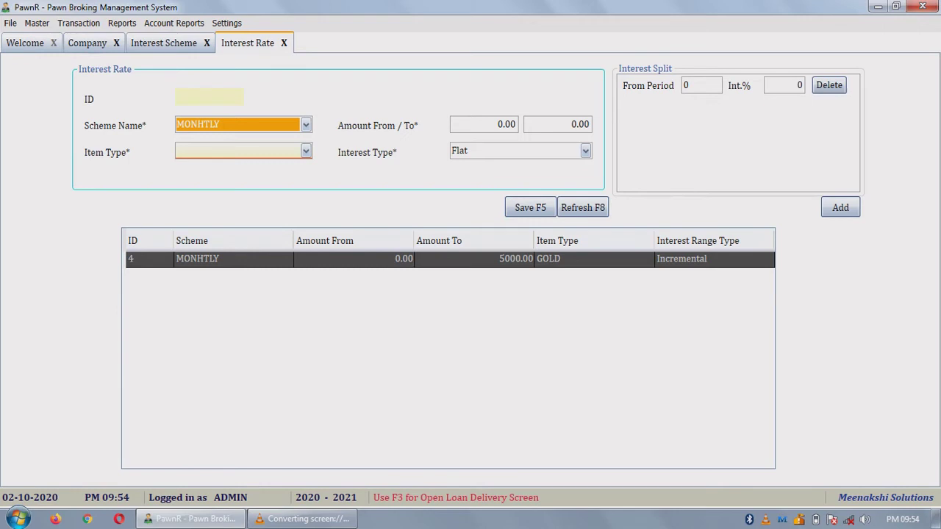
Step: Set MONHTLY as company ID 2's interest scheme and update the company record
{"action": "left_click", "coordinate": [37, 23]}
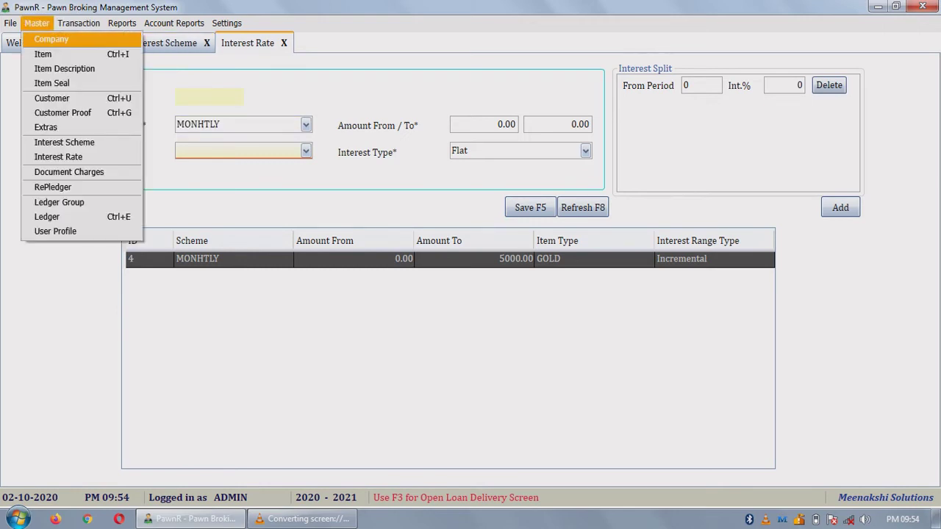
{"action": "left_click", "coordinate": [50, 39]}
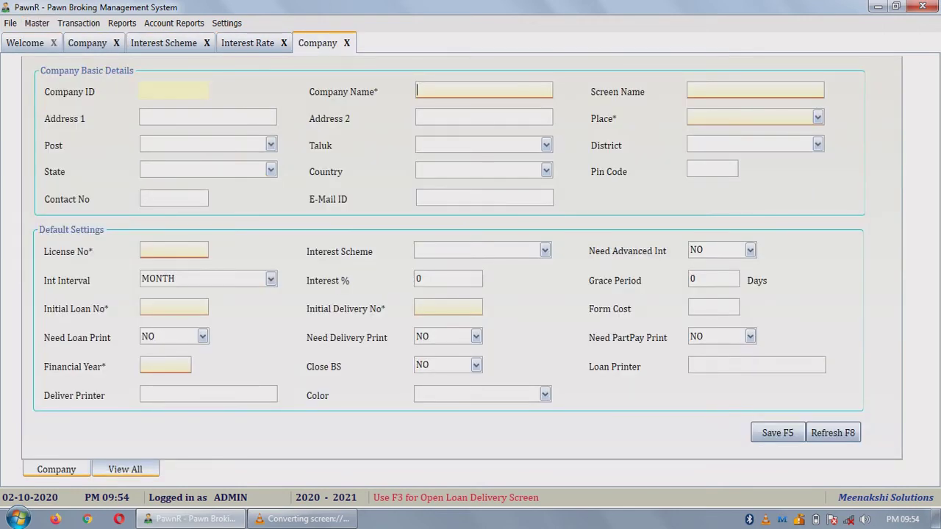
{"action": "key", "text": "ctrl+Tab"}
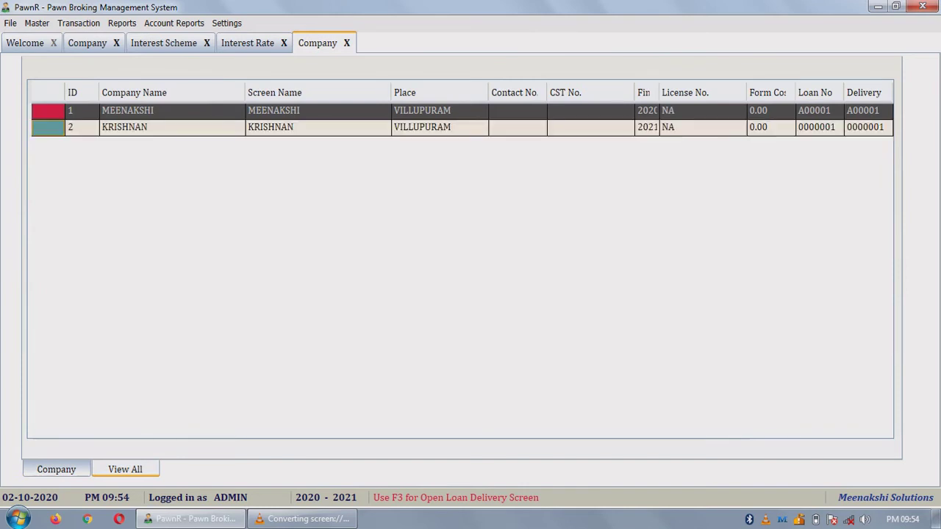
{"action": "key", "text": "Down"}
{"action": "key", "text": "Return"}
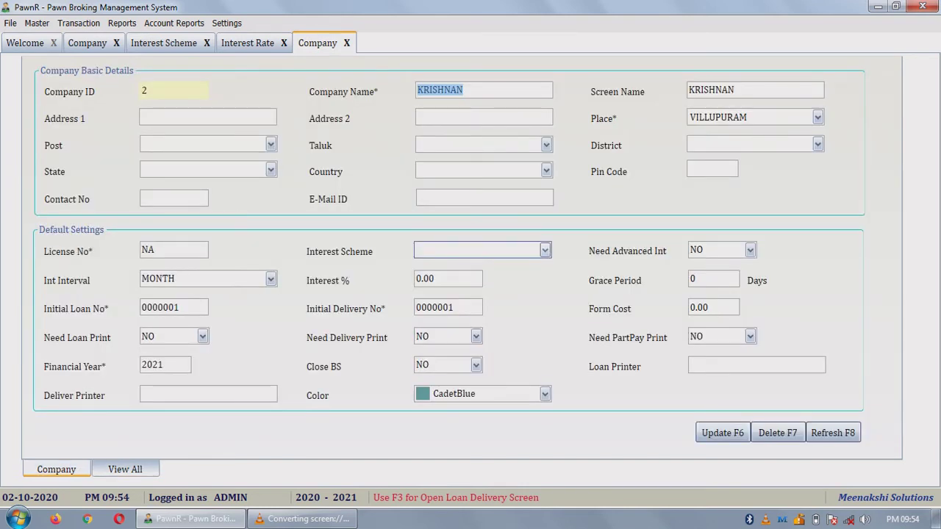
{"action": "left_click", "coordinate": [482, 251]}
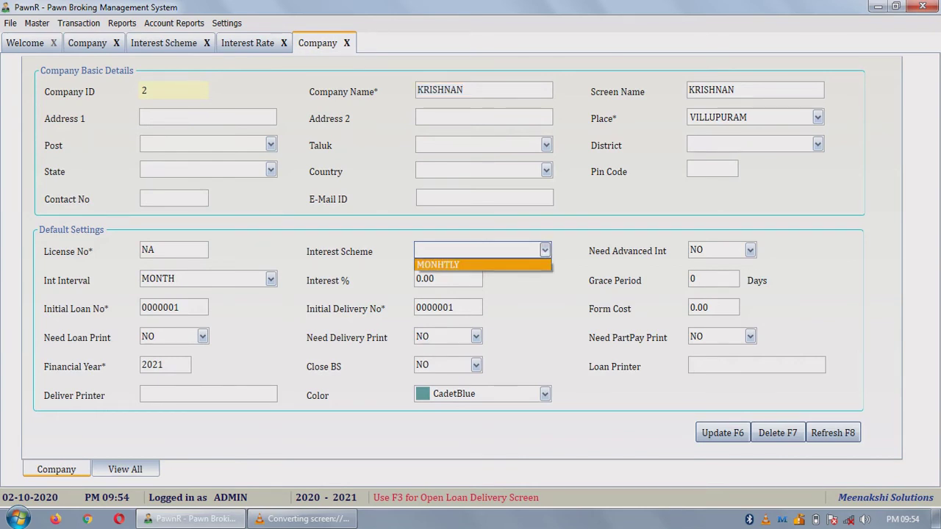
{"action": "key", "text": "Return"}
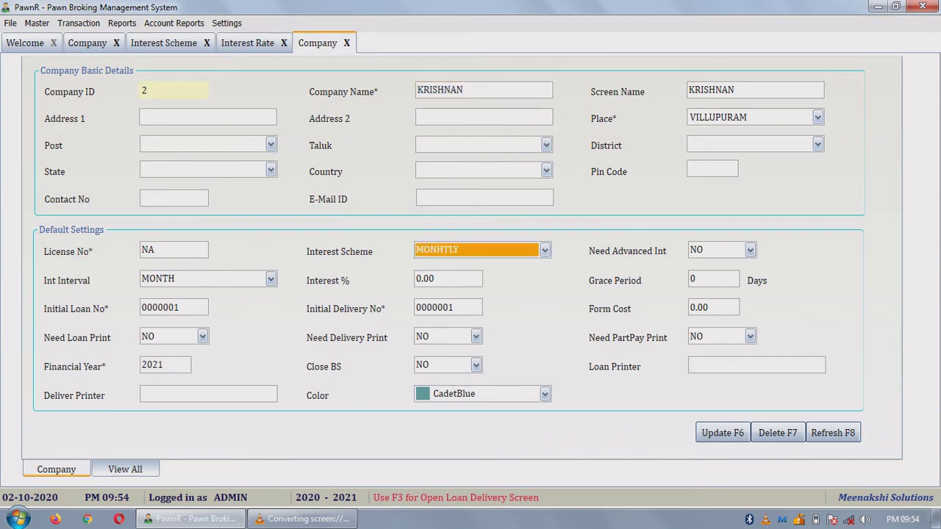
{"action": "key", "text": "F6"}
{"action": "key", "text": "F6"}
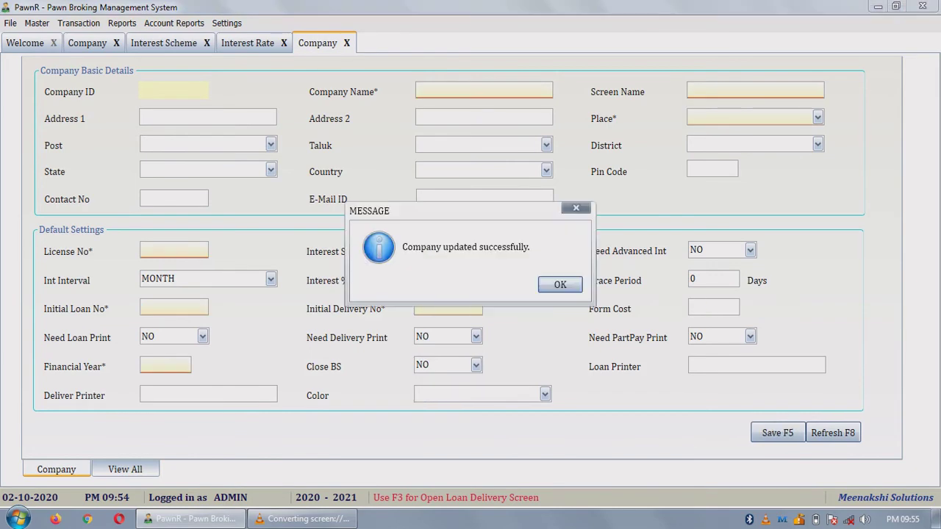
{"action": "key", "text": "Return"}
Step: Close the extra company, Interest Rate and Interest Scheme tabs
{"action": "left_click", "coordinate": [347, 43]}
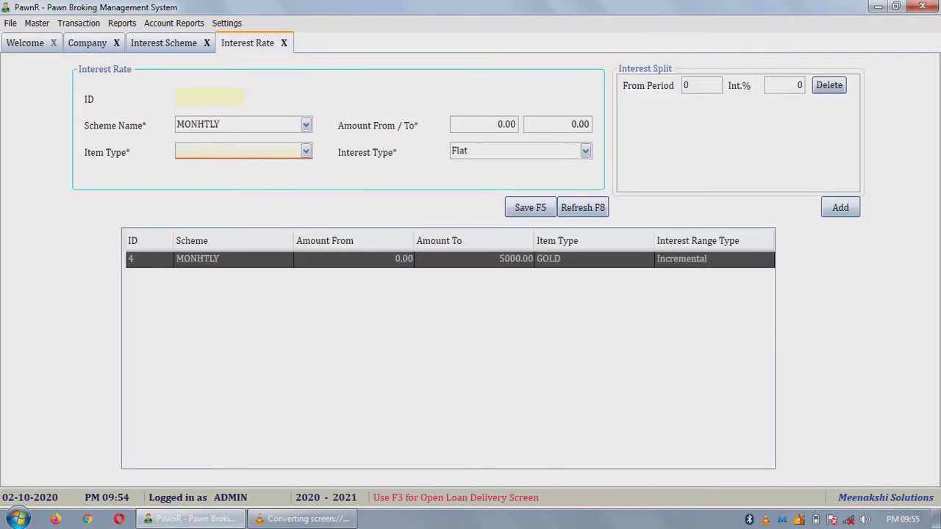
{"action": "left_click", "coordinate": [283, 42]}
{"action": "left_click", "coordinate": [207, 43]}
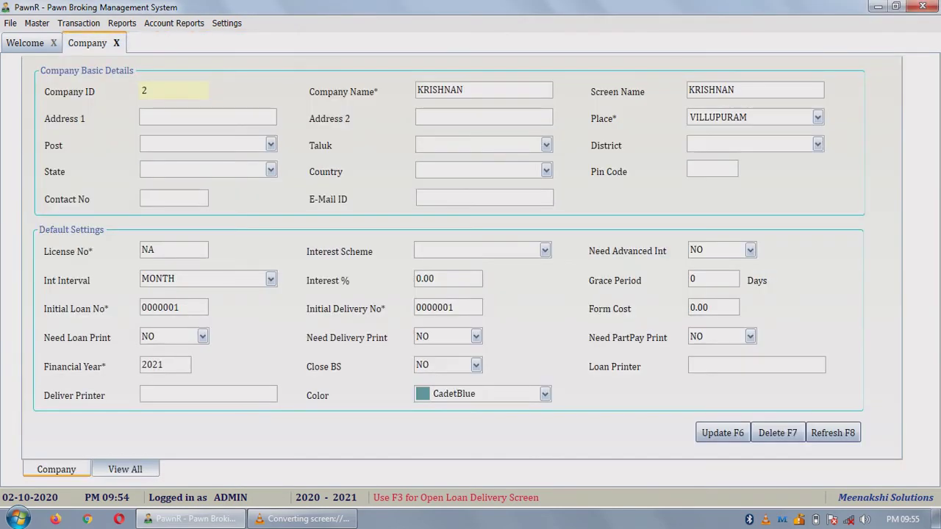
Step: Close the company tab and open a new Loan Delivery form dated 23-09-2020
{"action": "left_click", "coordinate": [116, 43]}
{"action": "left_click", "coordinate": [79, 23]}
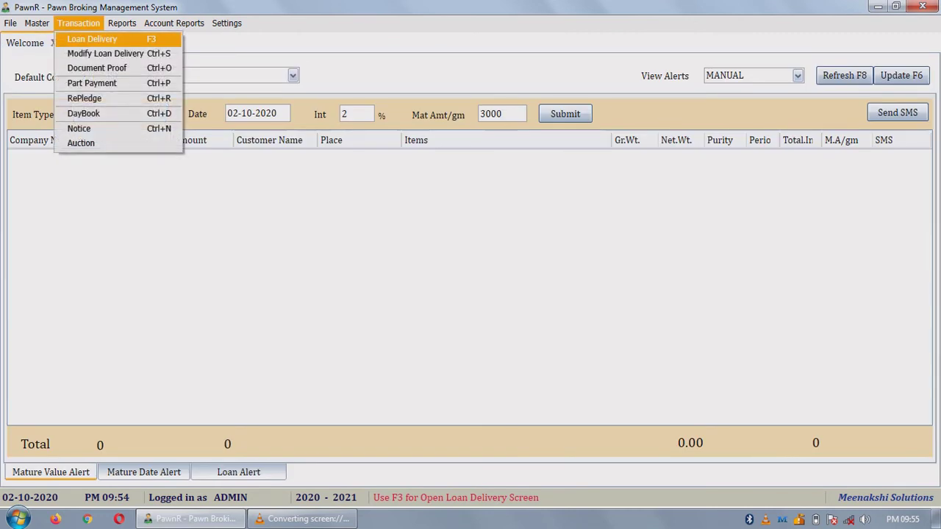
{"action": "left_click", "coordinate": [78, 23]}
{"action": "left_click", "coordinate": [226, 23]}
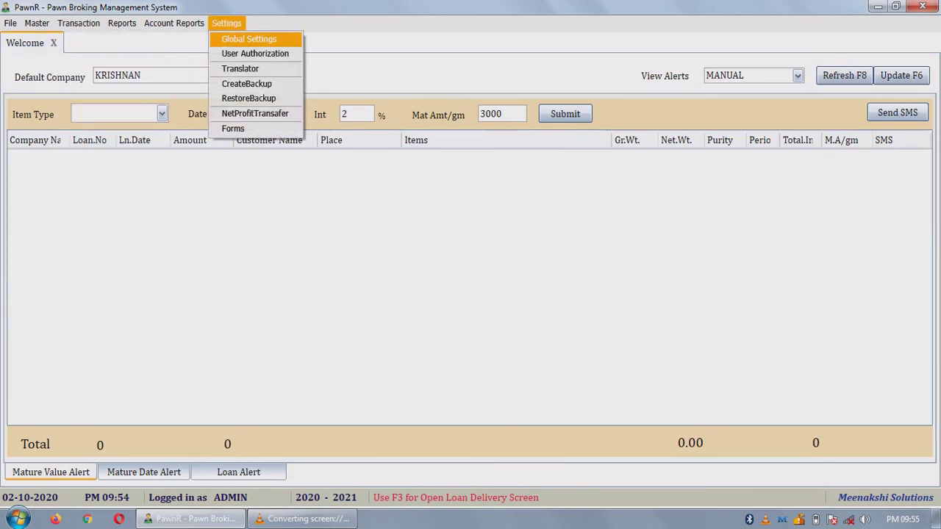
{"action": "key", "text": "Left"}
{"action": "key", "text": "Left"}
{"action": "key", "text": "Left"}
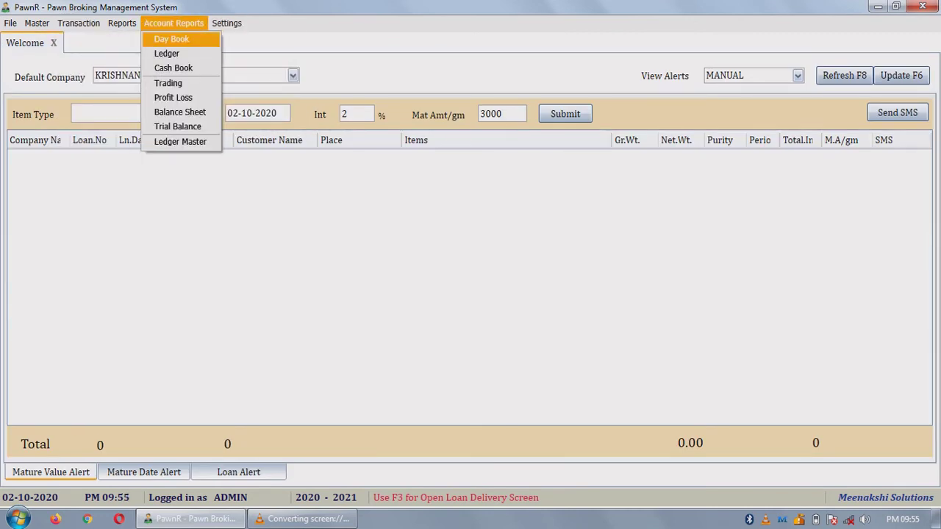
{"action": "key", "text": "Down"}
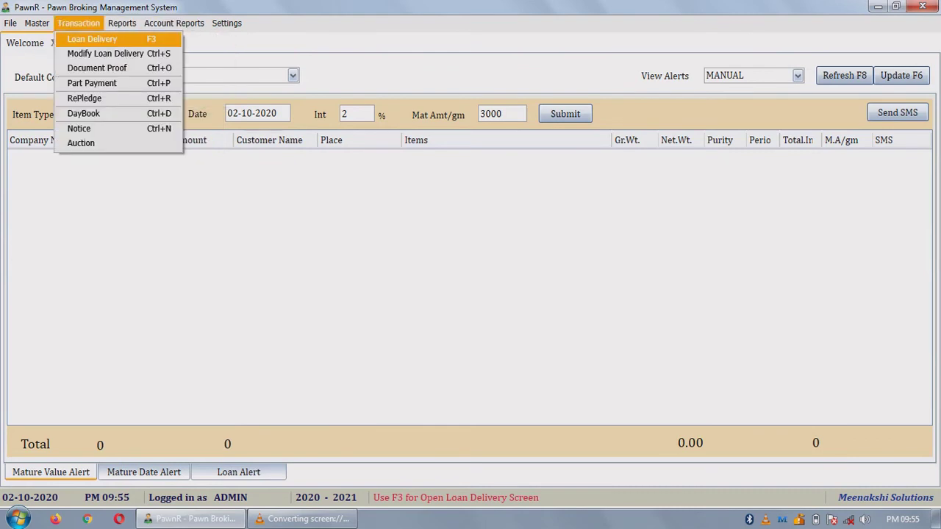
{"action": "key", "text": "Return"}
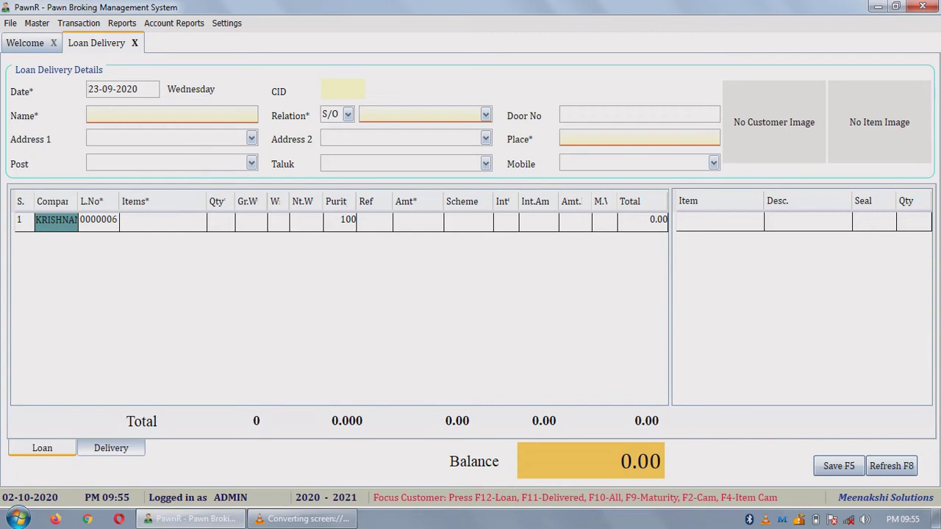
{"action": "left_click", "coordinate": [468, 220]}
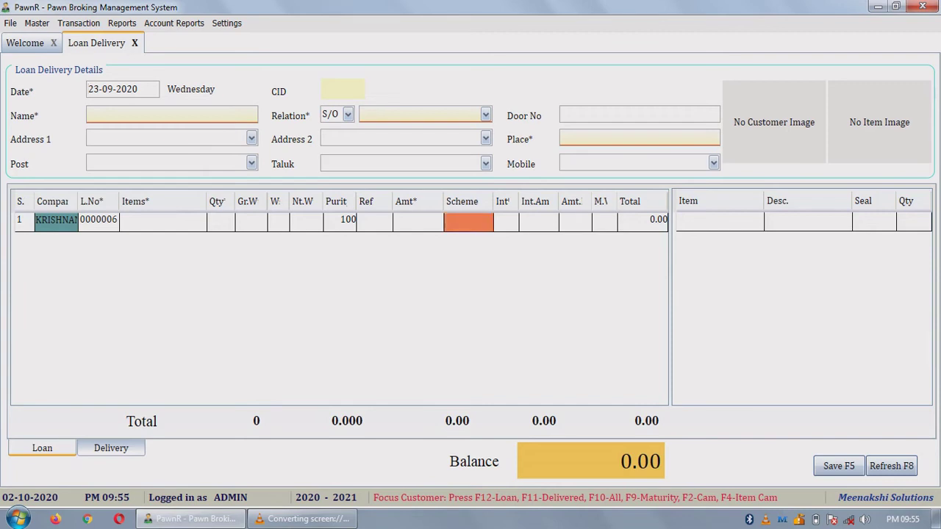
{"action": "key", "text": "alt+s"}
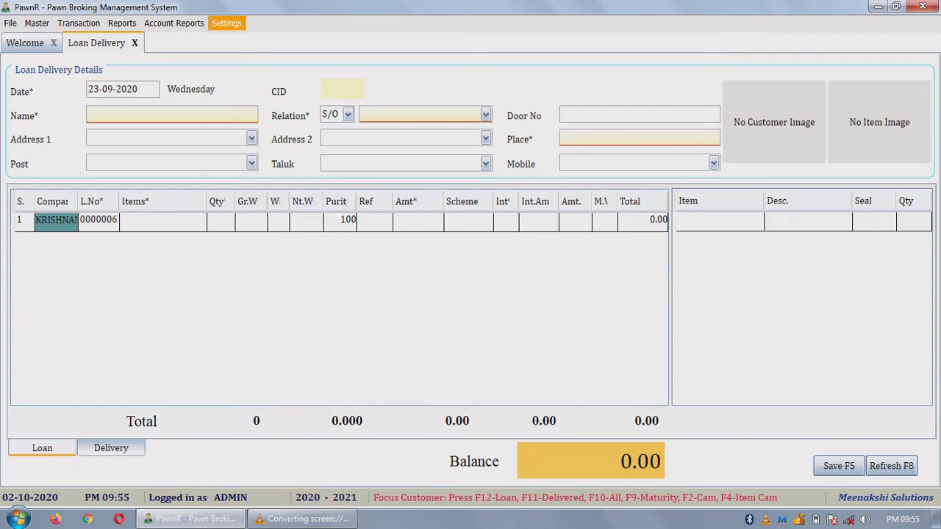
{"action": "key", "text": "Return"}
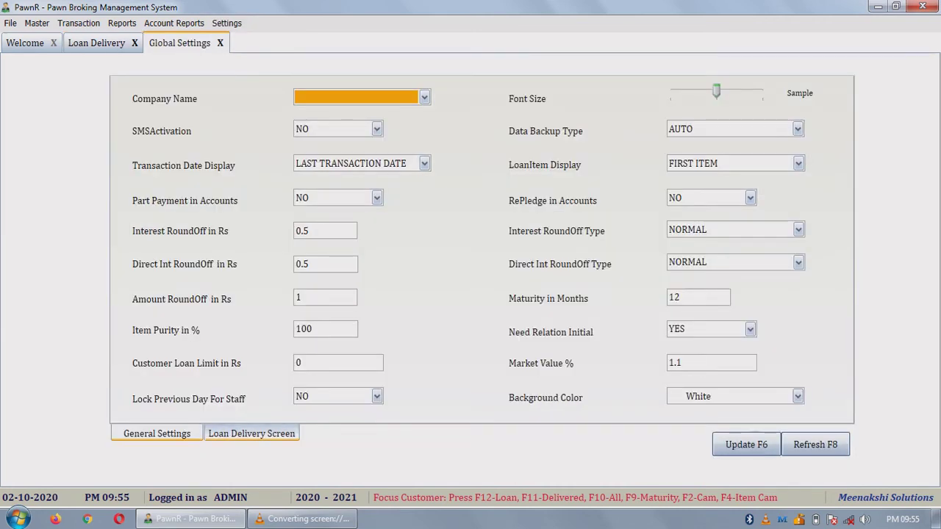
{"action": "key", "text": "Return"}
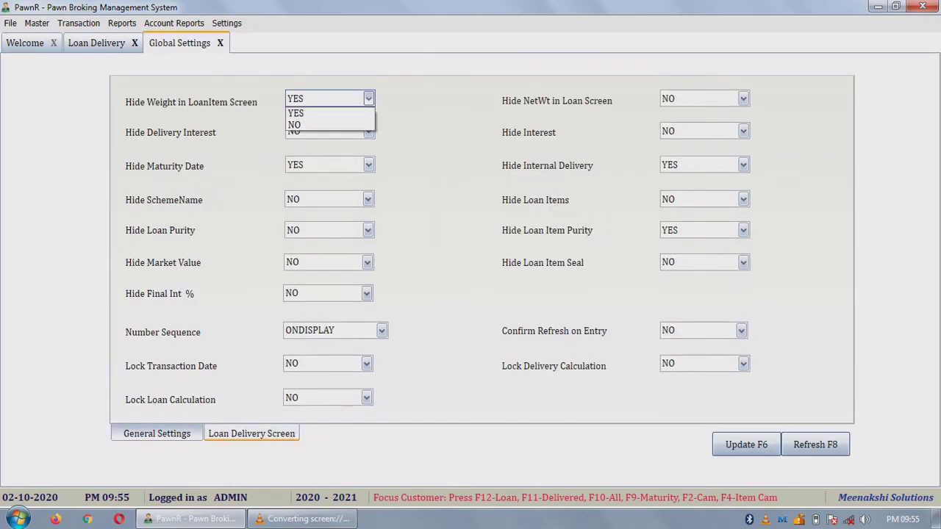
{"action": "key", "text": "Return"}
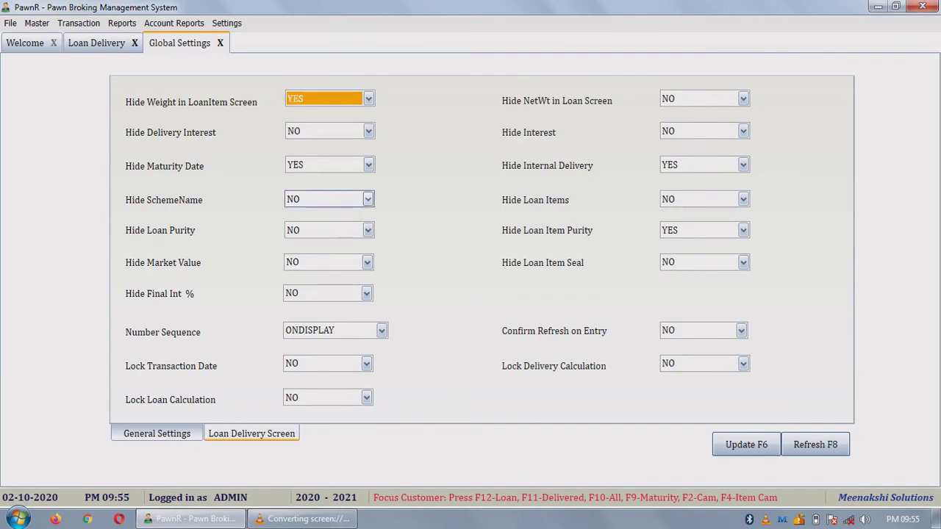
{"action": "left_click", "coordinate": [368, 199]}
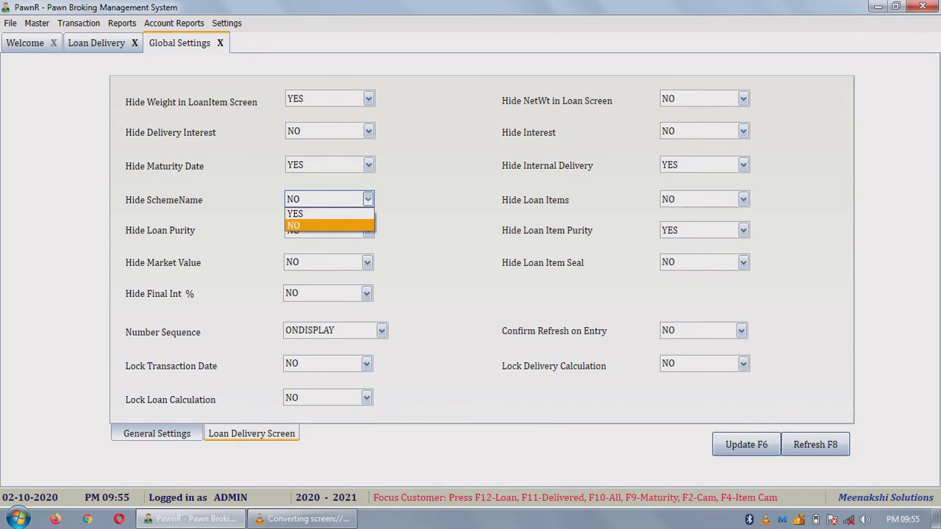
{"action": "key", "text": "Return"}
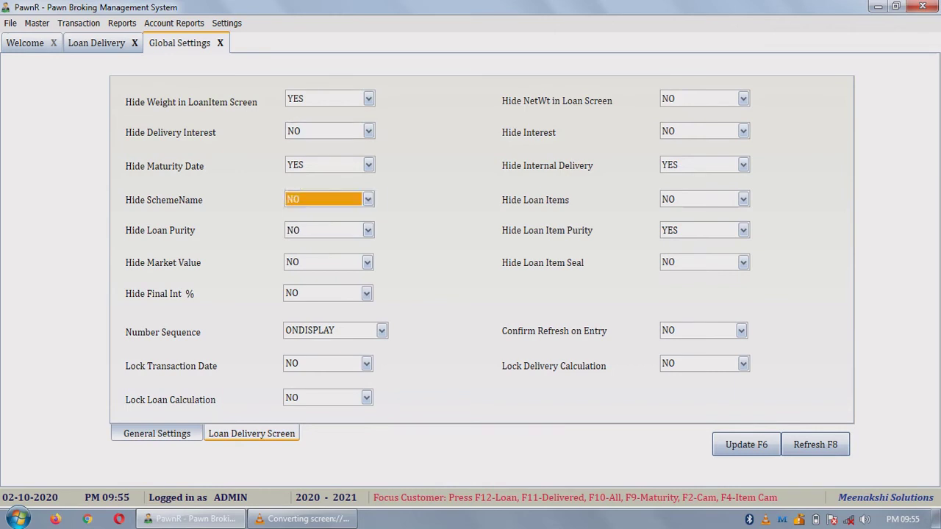
{"action": "key", "text": "Escape"}
{"action": "key", "text": "Escape"}
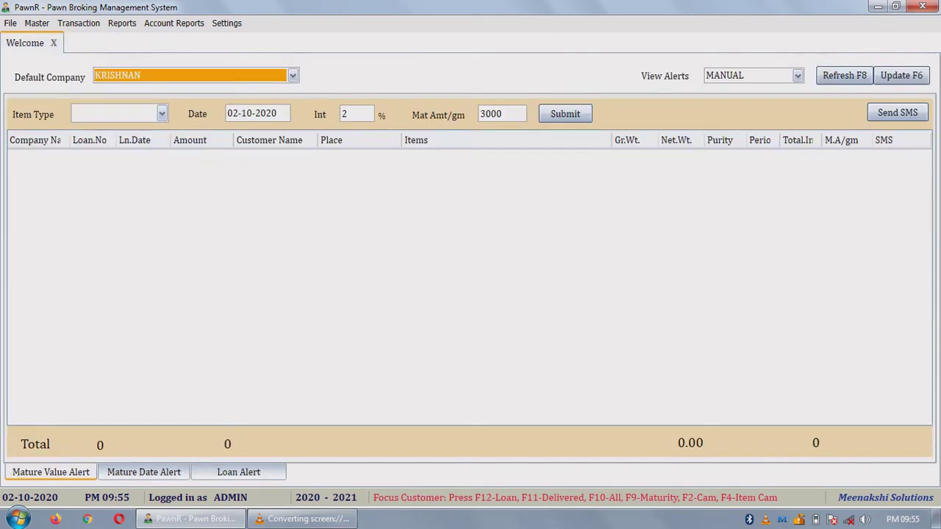
{"action": "key", "text": "alt+t"}
{"action": "key", "text": "Down"}
{"action": "key", "text": "Escape"}
{"action": "key", "text": "F11"}
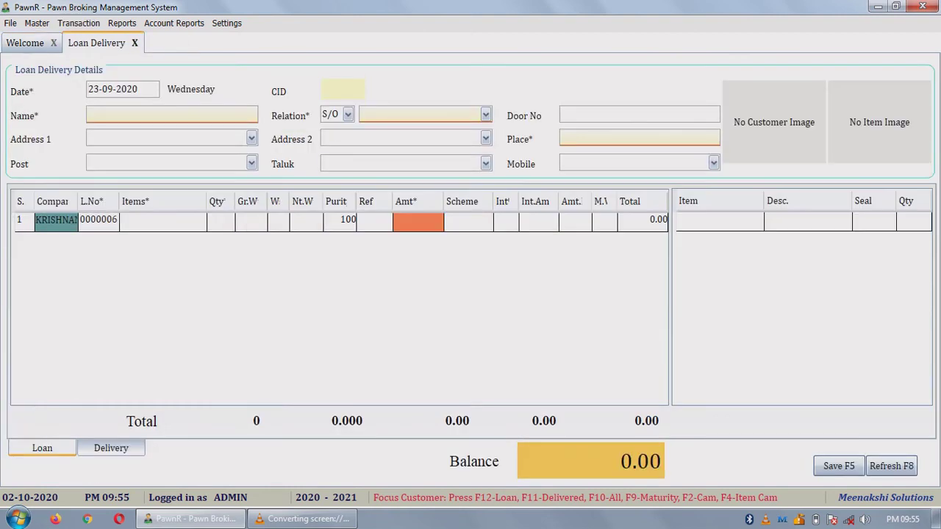
Step: Select the existing customer and add one BANGLES item weighing 1.000
{"action": "left_click", "coordinate": [469, 221]}
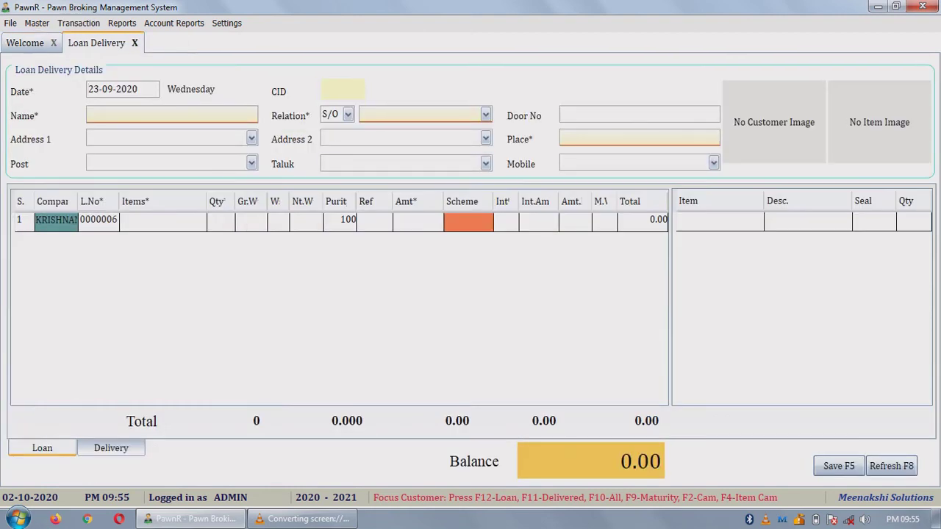
{"action": "left_click", "coordinate": [172, 114]}
{"action": "type", "text": "JA"}
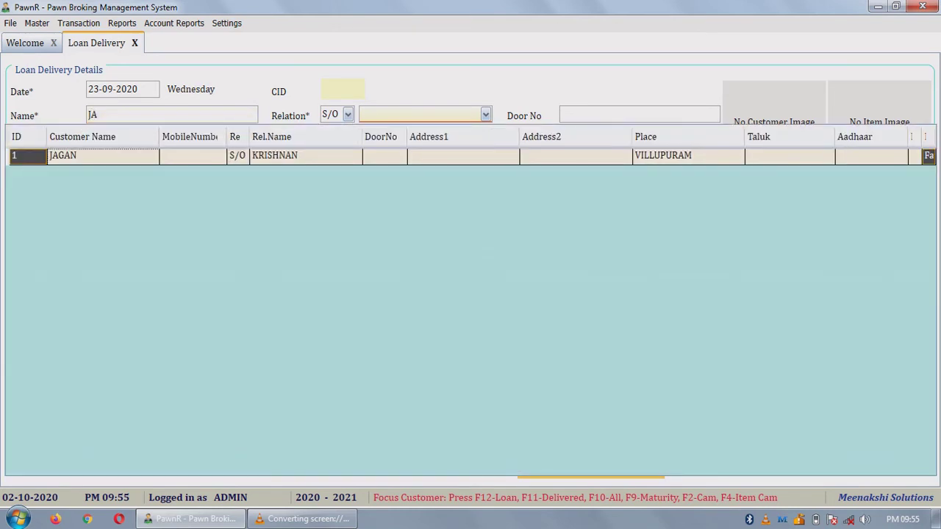
{"action": "key", "text": "Return"}
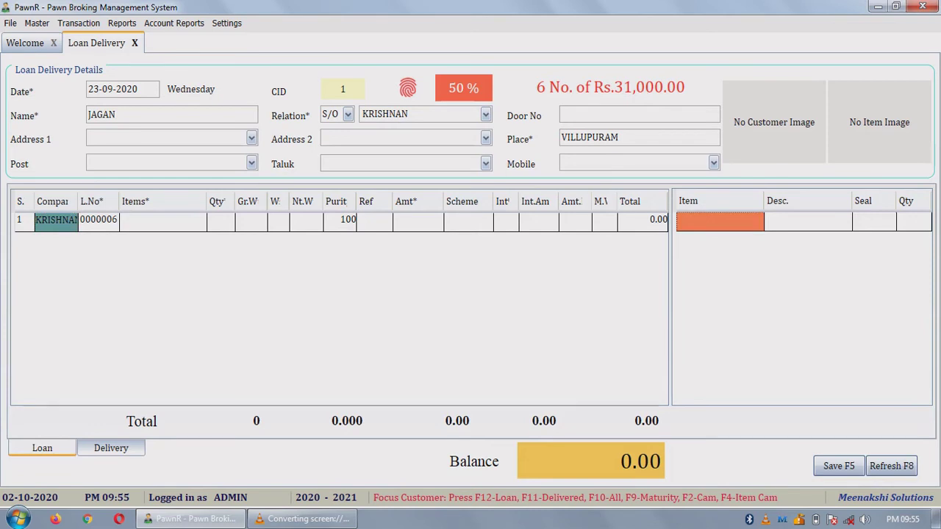
{"action": "type", "text": "b"}
{"action": "key", "text": "Return"}
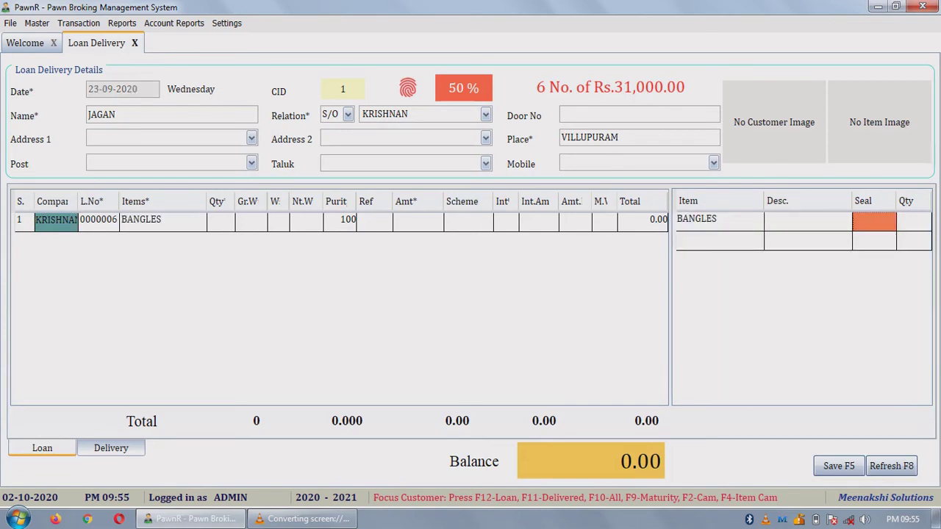
{"action": "key", "text": "Return"}
{"action": "type", "text": "1"}
{"action": "key", "text": "Return"}
{"action": "type", "text": "1"}
{"action": "key", "text": "Return"}
{"action": "key", "text": "Return"}
{"action": "key", "text": "Return"}
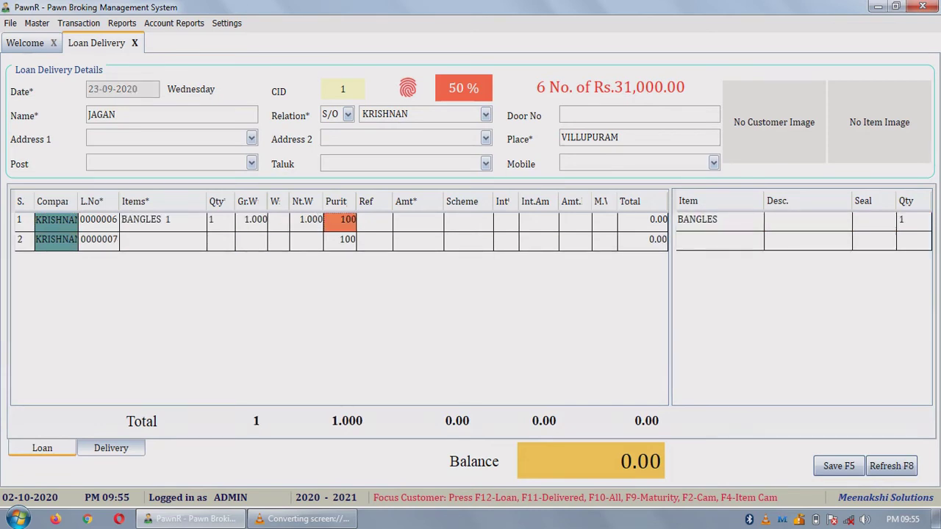
{"action": "key", "text": "Return"}
Step: Enter a 4,000 loan amount and save the loan as 0000006
{"action": "type", "text": "4000"}
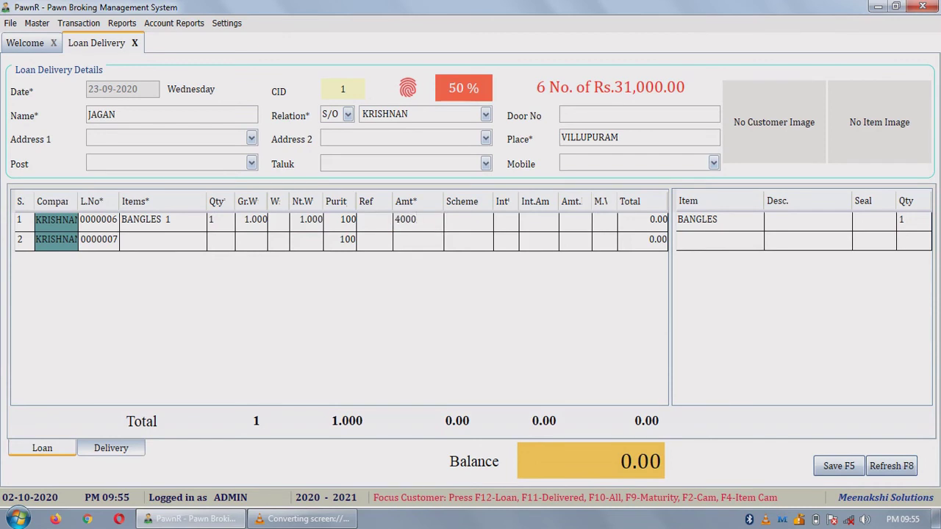
{"action": "key", "text": "Return"}
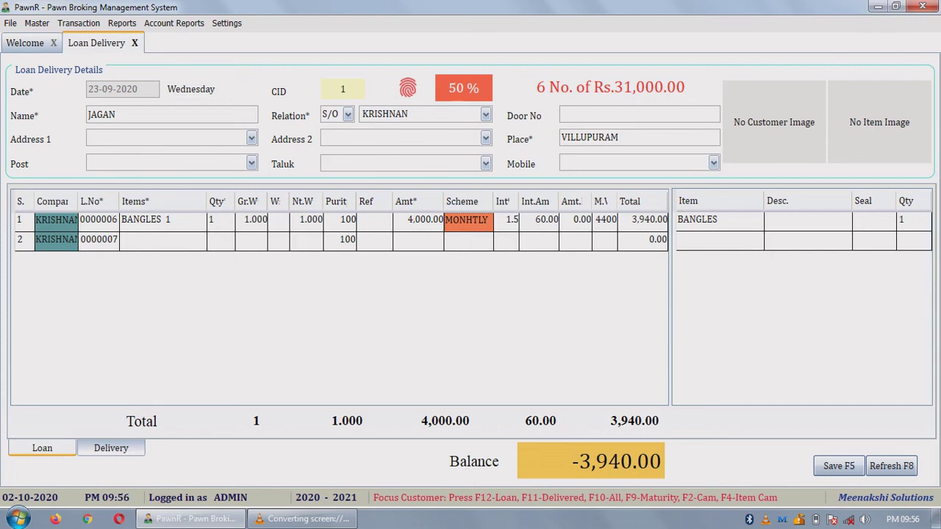
{"action": "key", "text": "F5"}
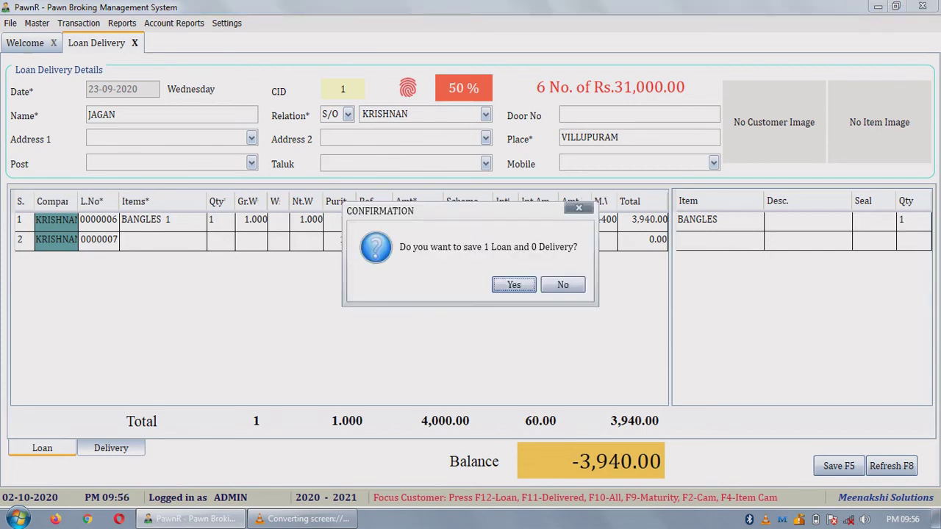
{"action": "key", "text": "Return"}
{"action": "key", "text": "Return"}
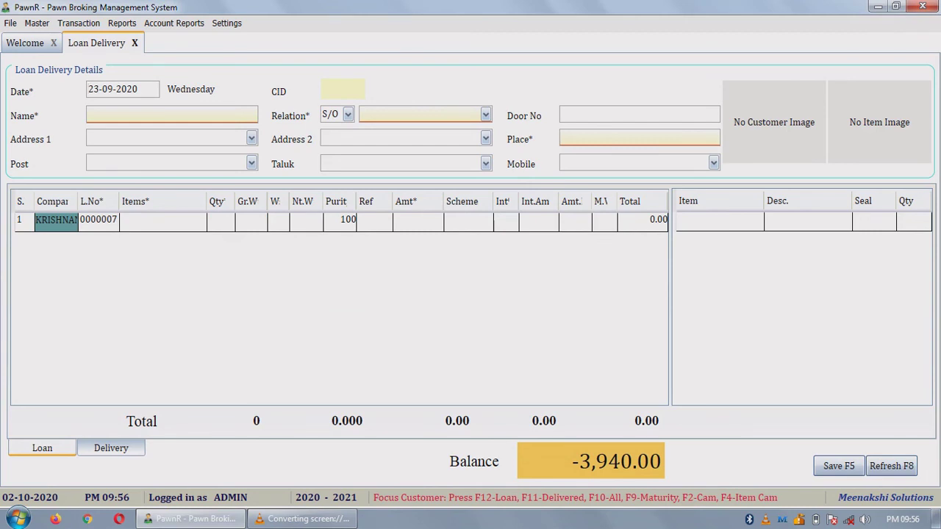
Step: Date the delivery 25-03-2021 and load loan 0000006 into the Delivery tab
{"action": "type", "text": "25-03-2021"}
{"action": "key", "text": "F11"}
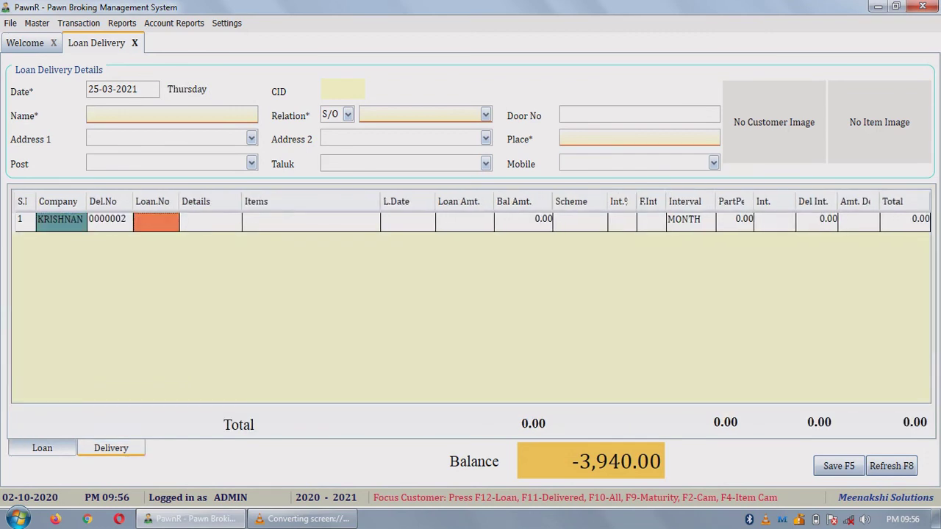
{"action": "type", "text": "6"}
{"action": "key", "text": "Return"}
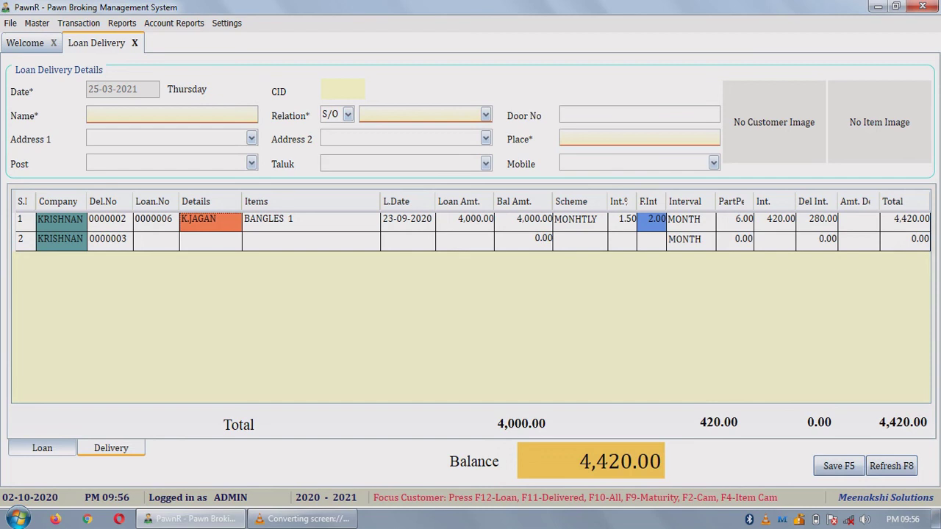
{"action": "right_click", "coordinate": [217, 224]}
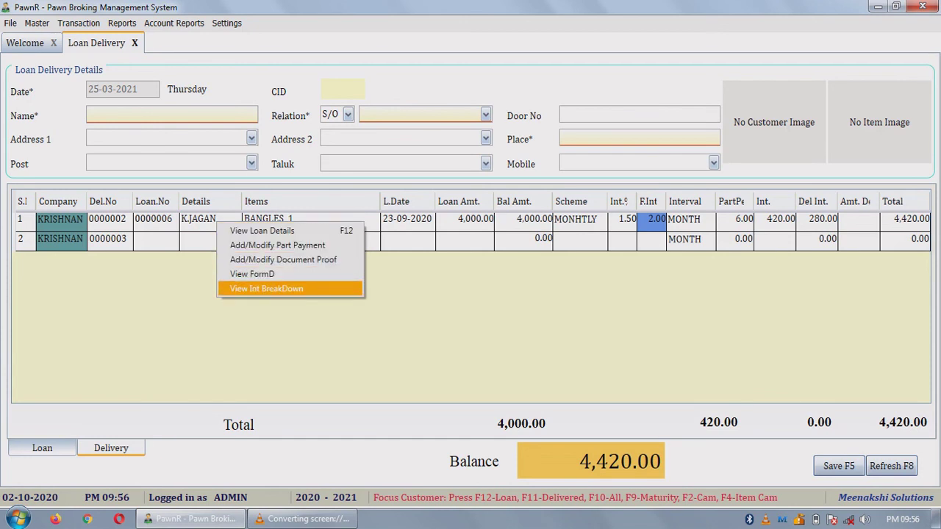
{"action": "key", "text": "Return"}
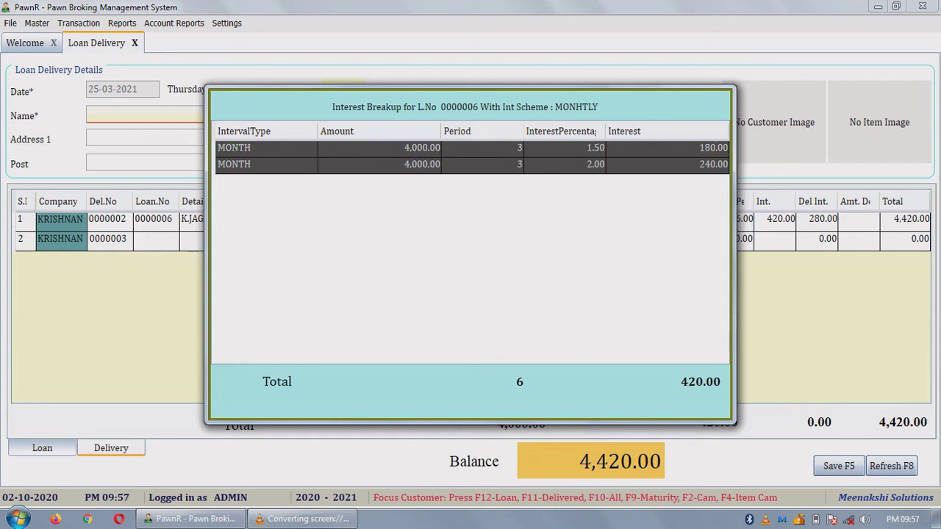
{"action": "key", "text": "Escape"}
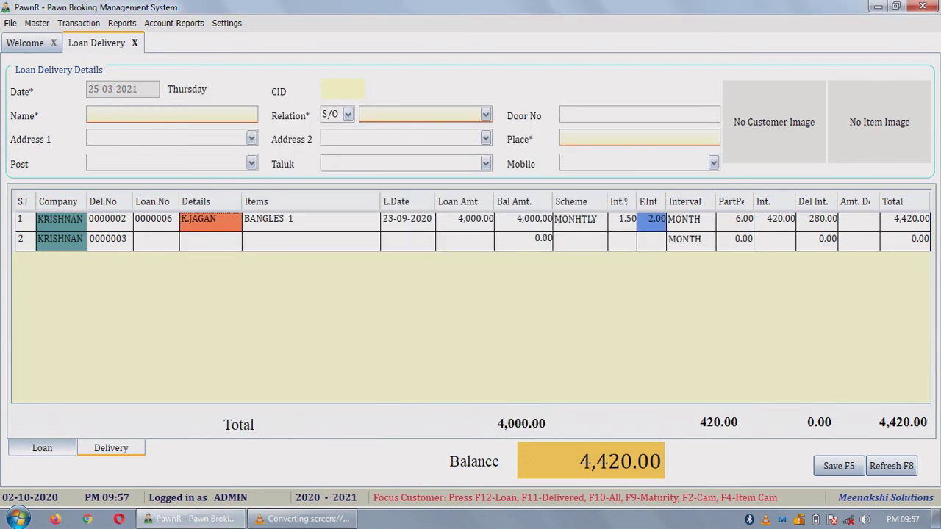